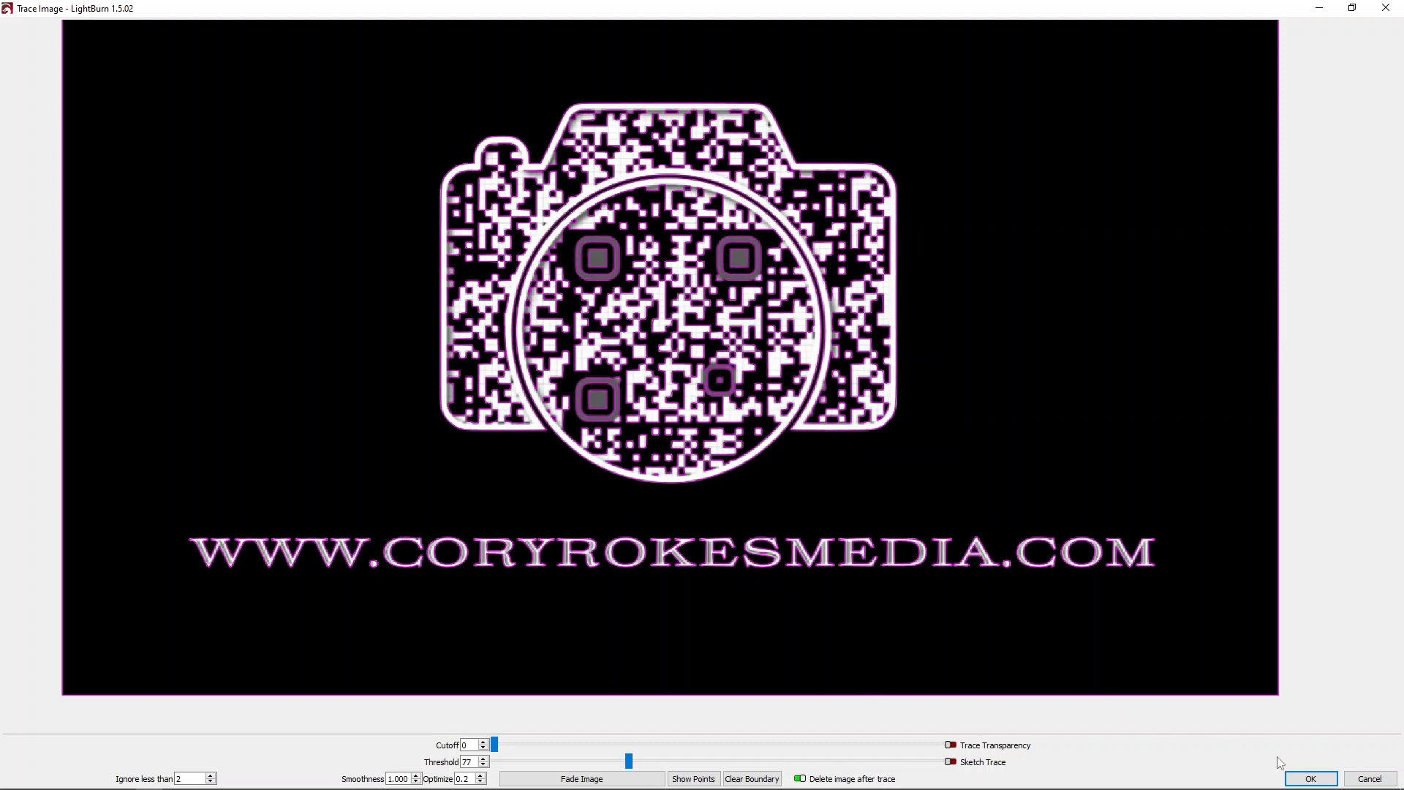
Apply the image trace and delete the outer rectangle that surrounds the traced camera and web address.
click(1310, 778)
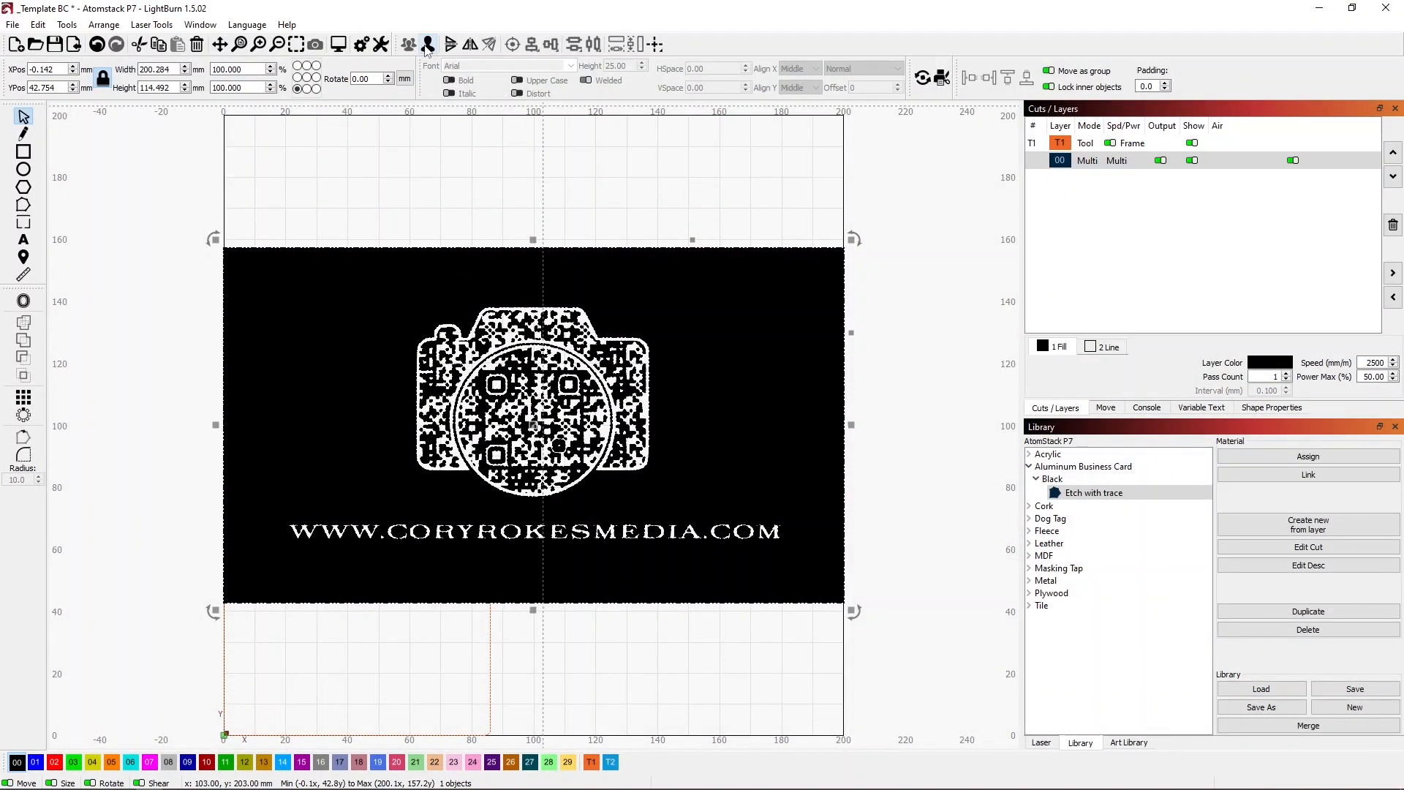
click(881, 310)
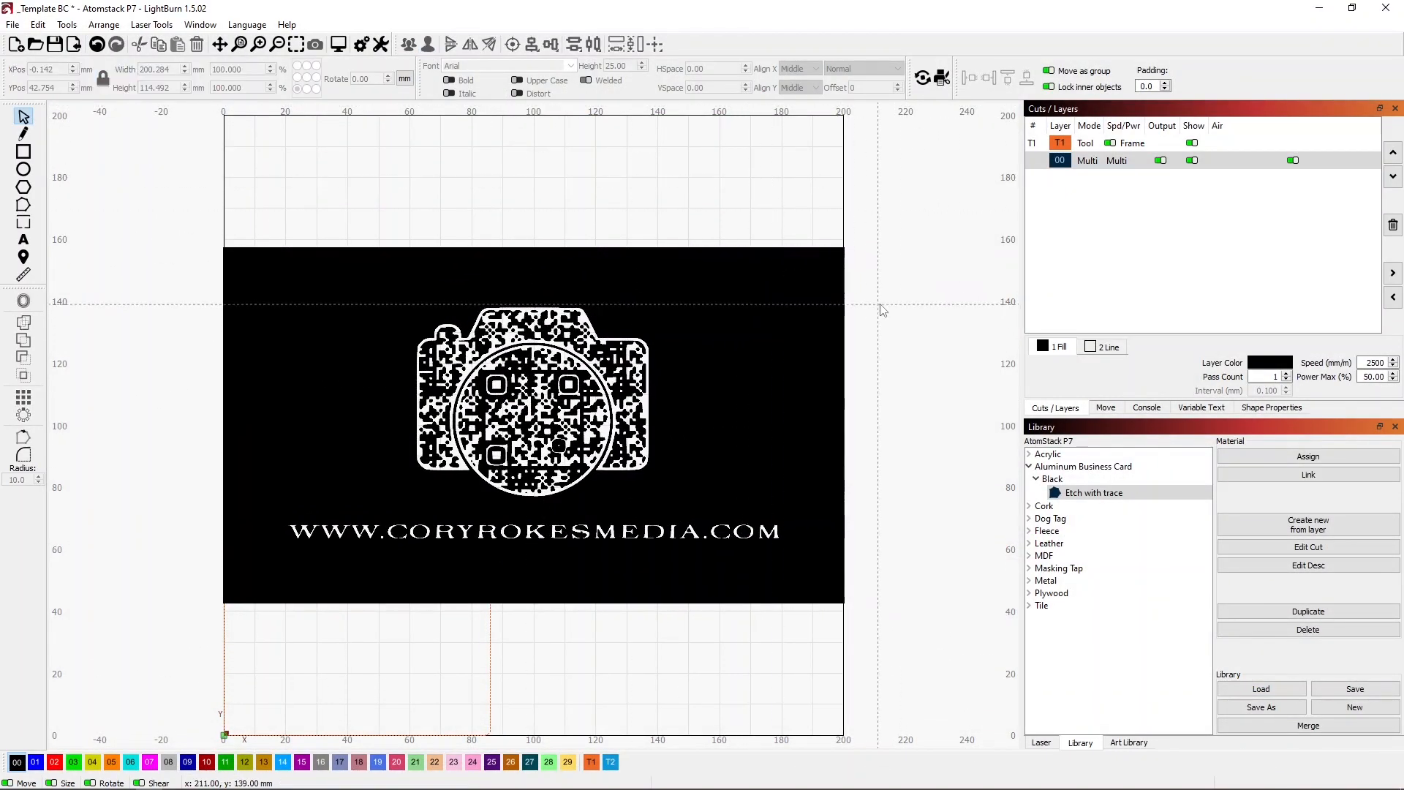
click(808, 248)
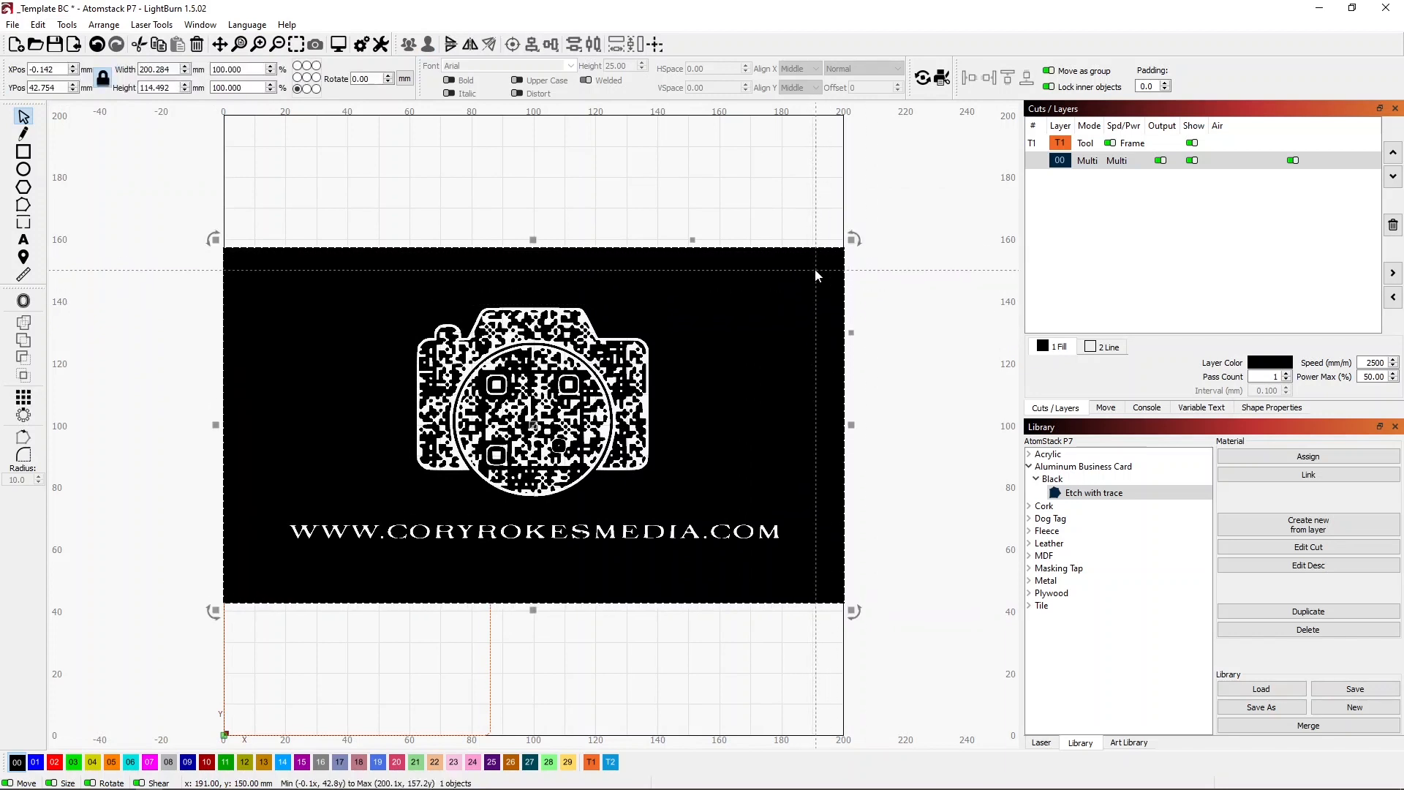
key(Delete)
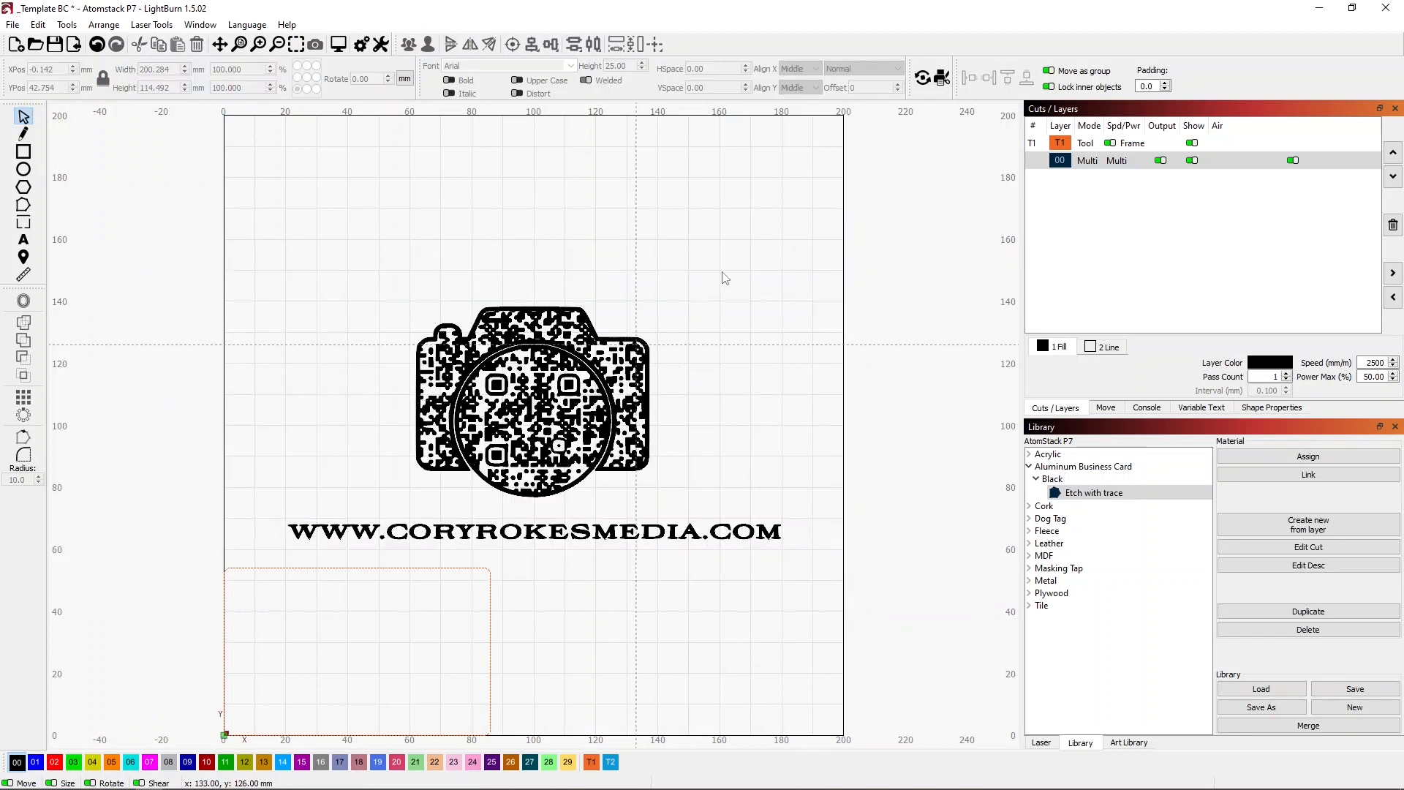
Shrink all the traced artwork to about 79.6 mm wide and center it in the business card frame at X 43, Y 27 mm.
drag(801, 548, 268, 292)
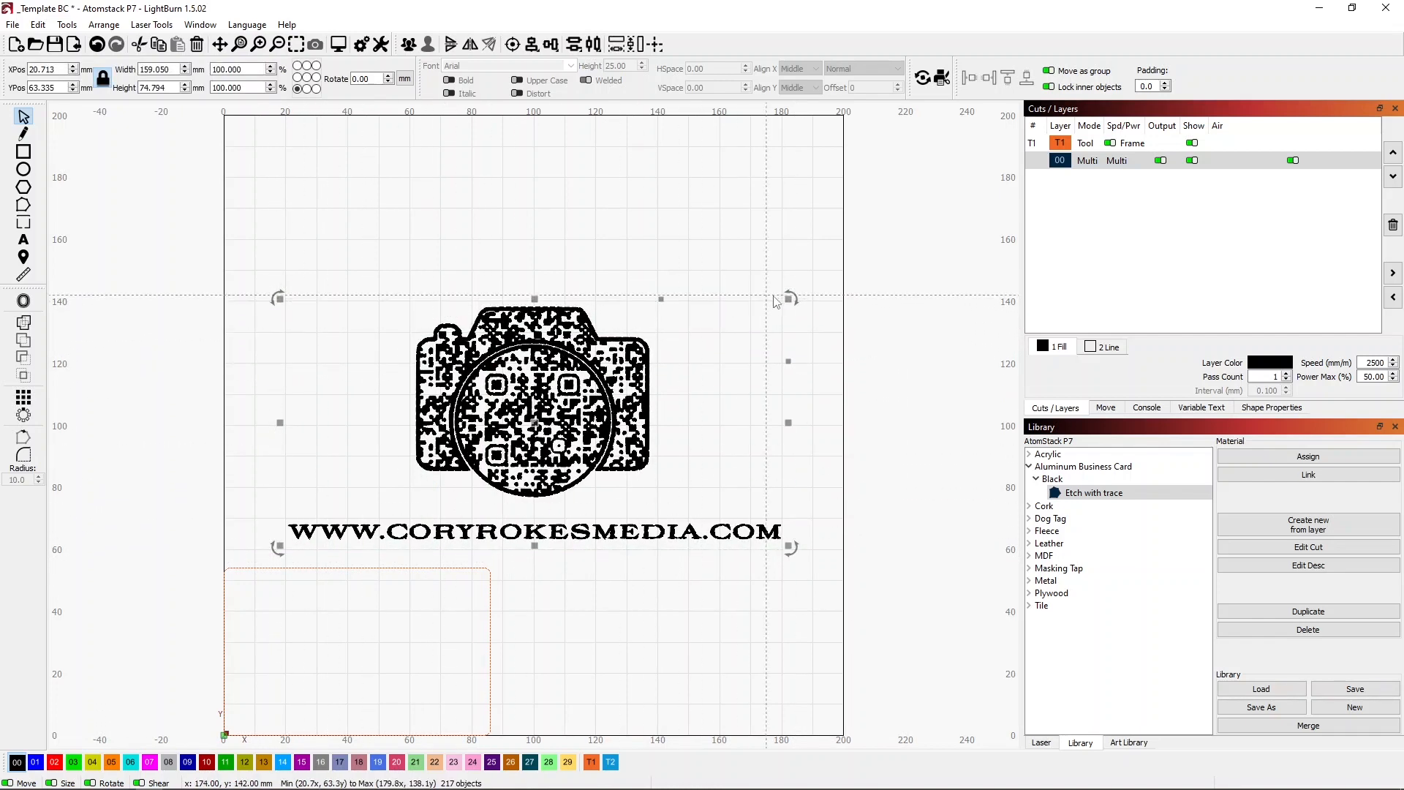
drag(789, 297, 594, 388)
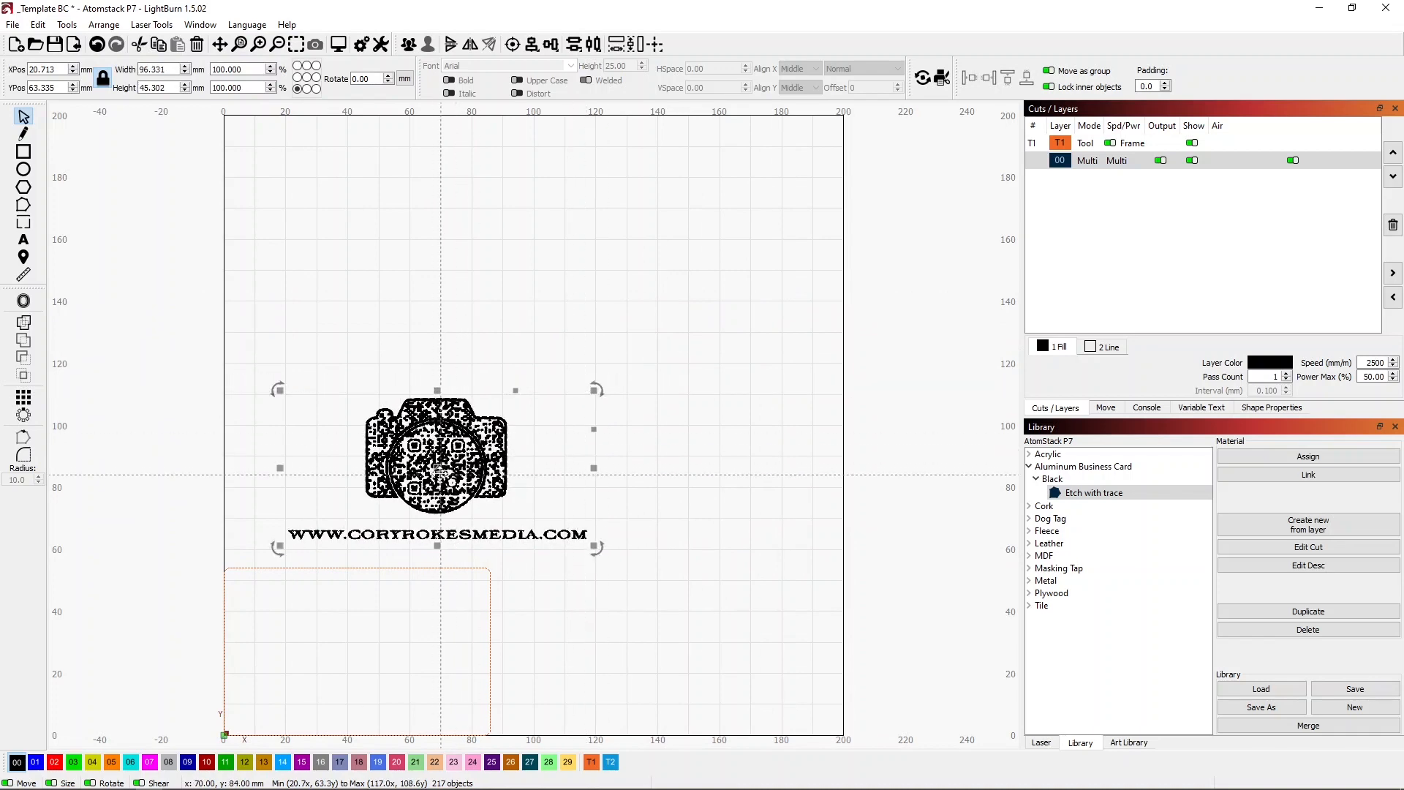
drag(438, 472, 356, 651)
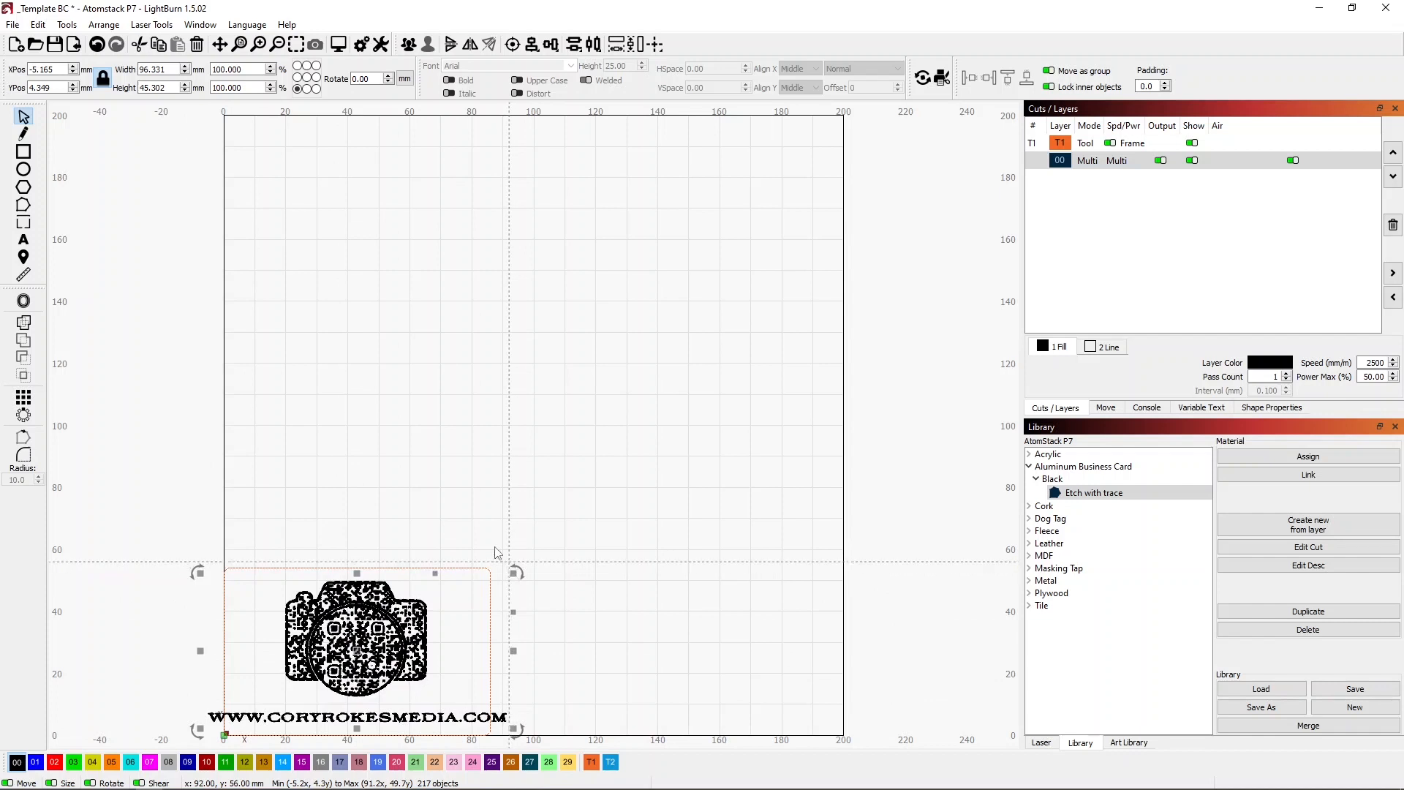
click(307, 78)
click(272, 72)
drag(272, 72, 272, 73)
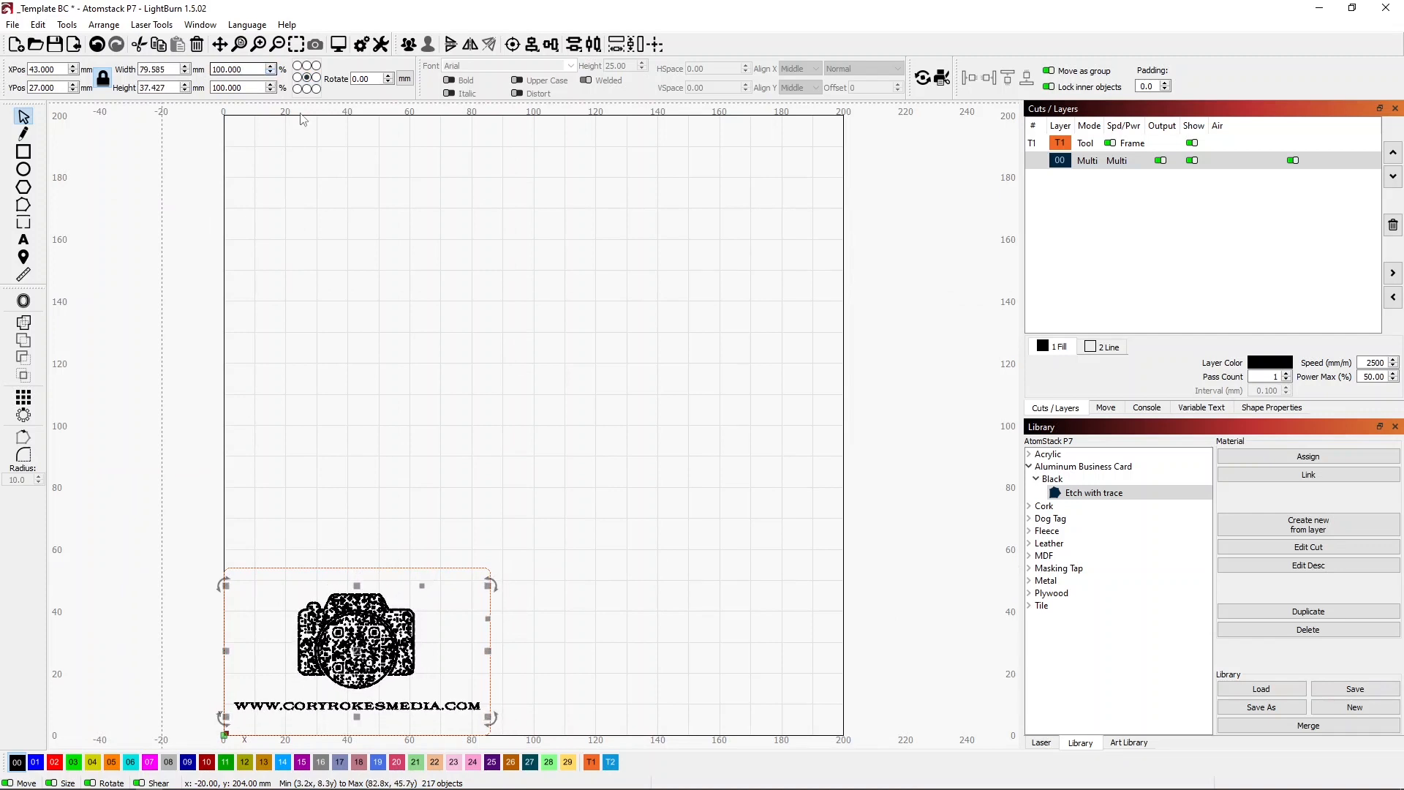
click(386, 210)
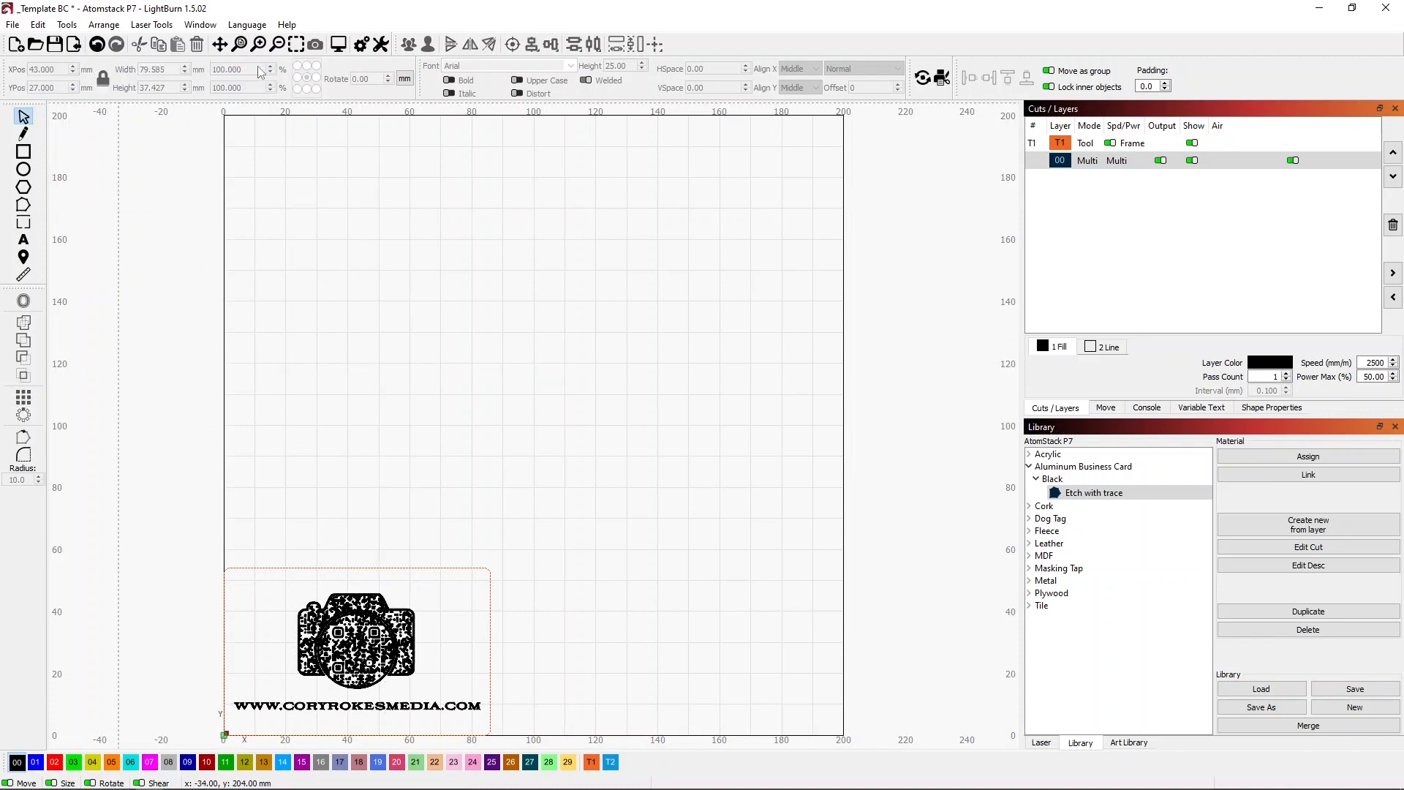
Delete the large connected shape of the QR pattern inside the camera lens.
click(297, 46)
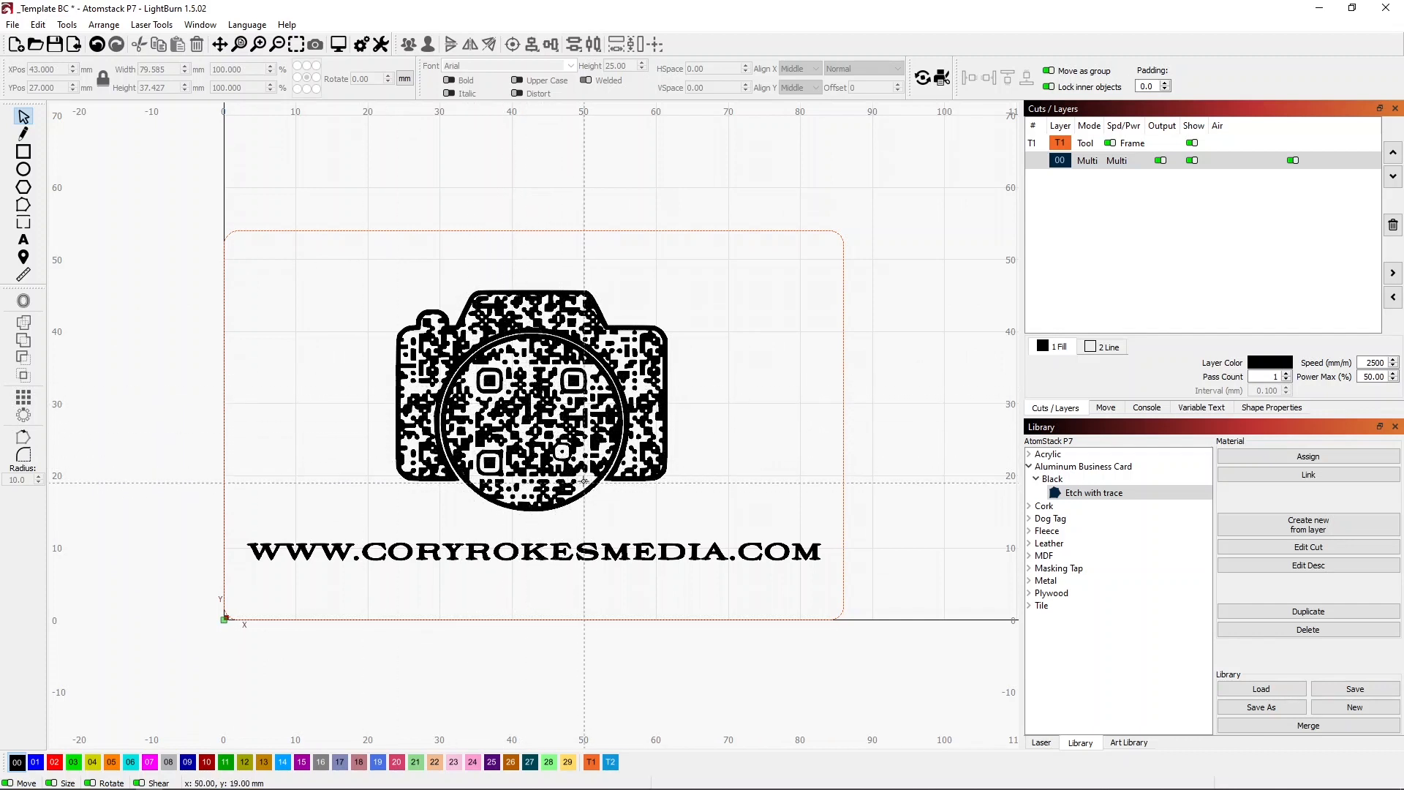
click(584, 468)
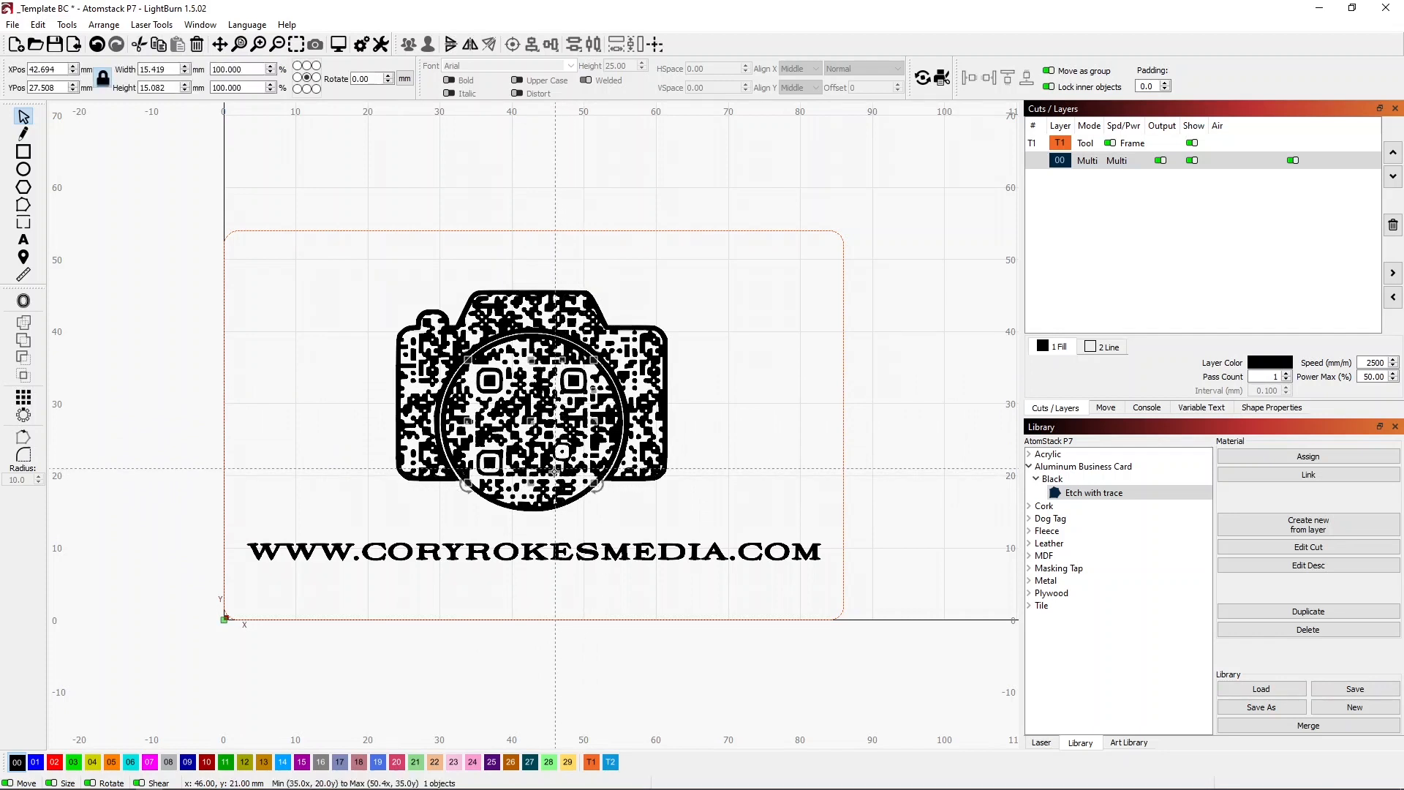
key(Delete)
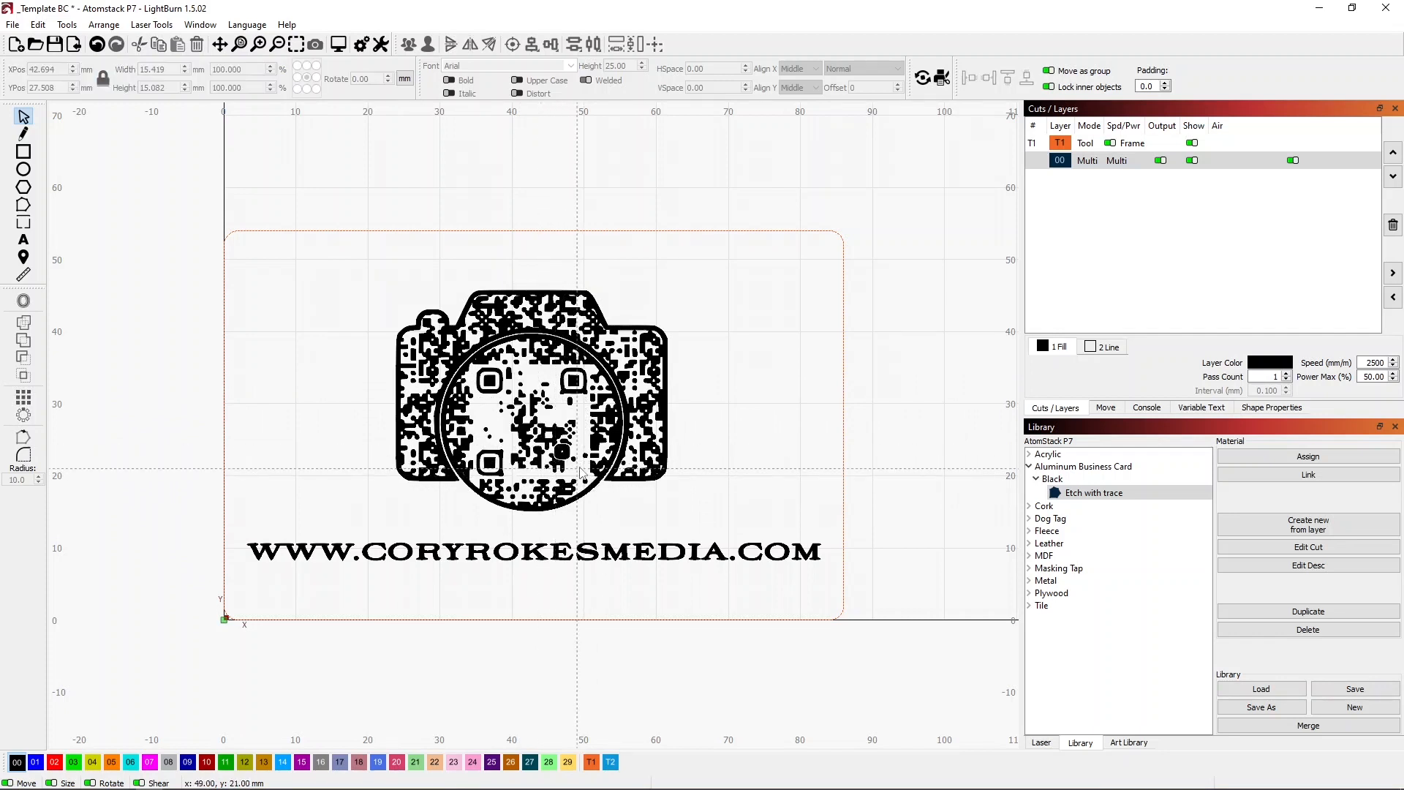
key(ctrl+z)
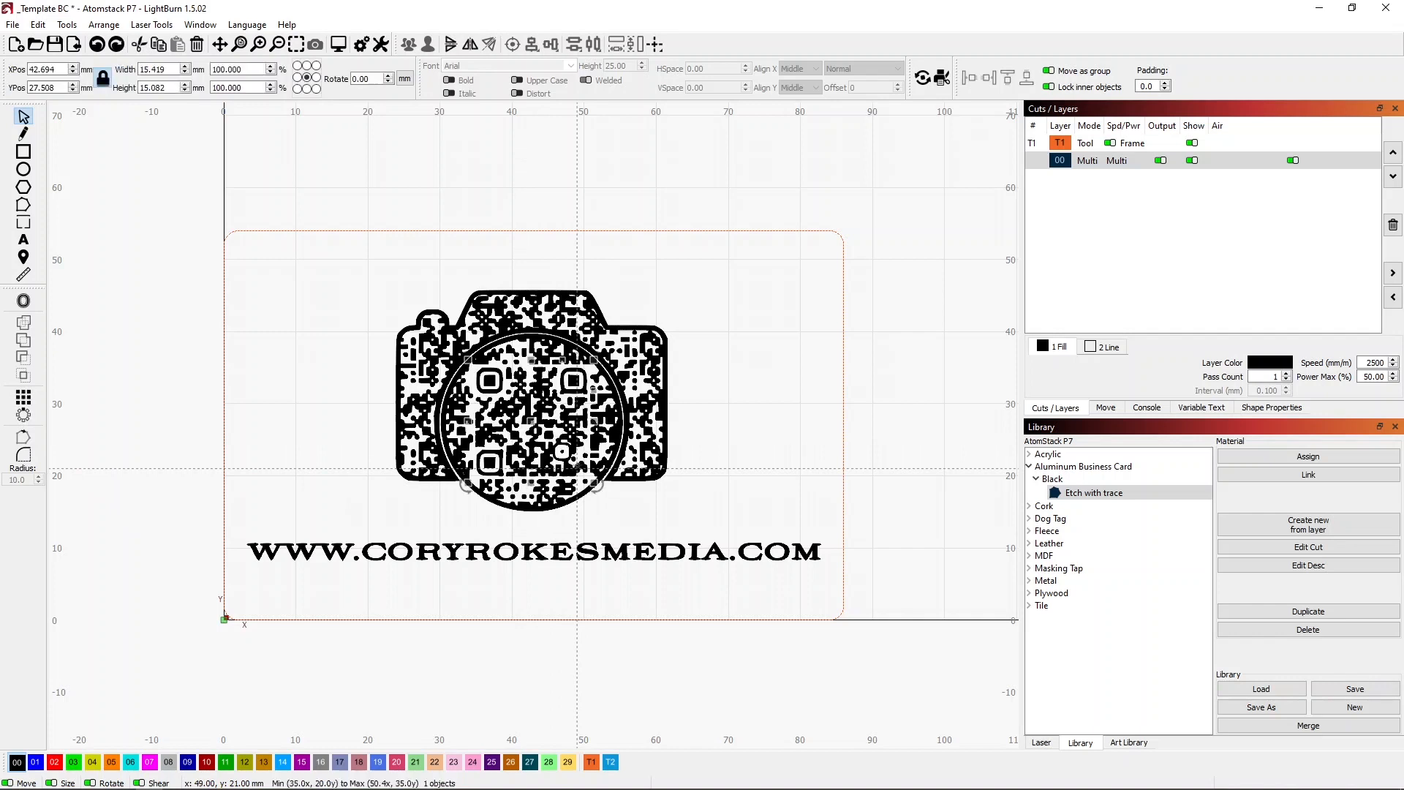
key(Delete)
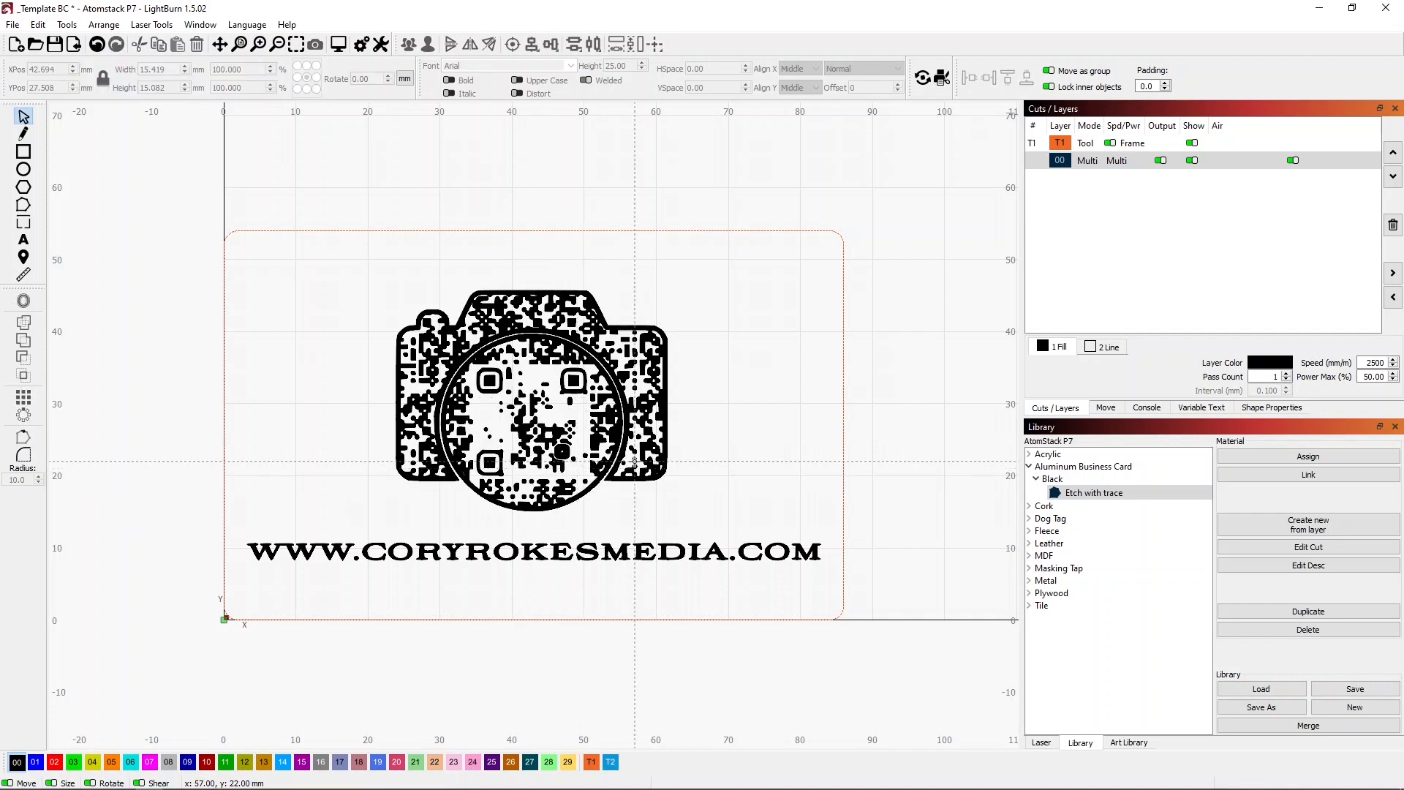
Undo the deletion of the round lens outline and clear the selection.
key(ctrl+z)
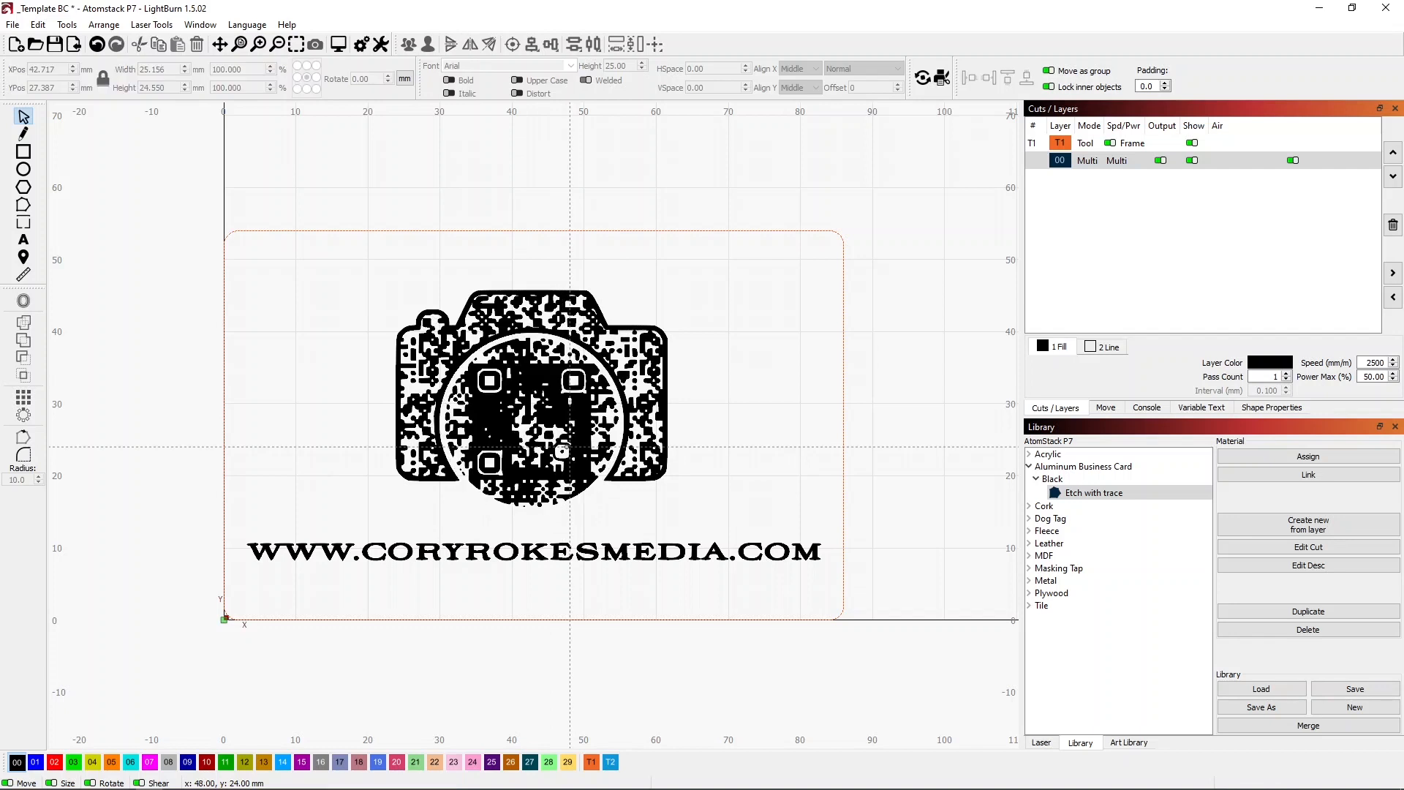
click(562, 450)
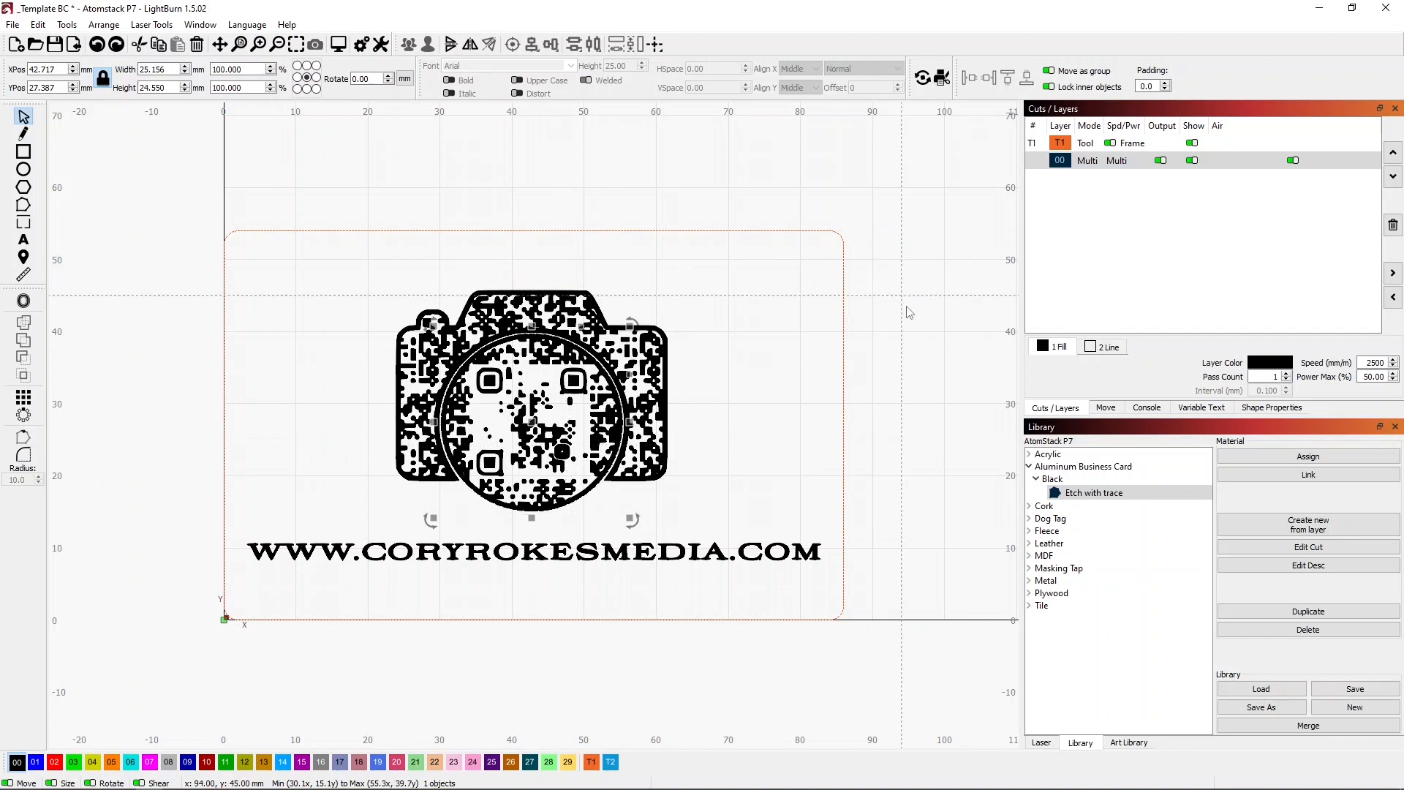
click(741, 479)
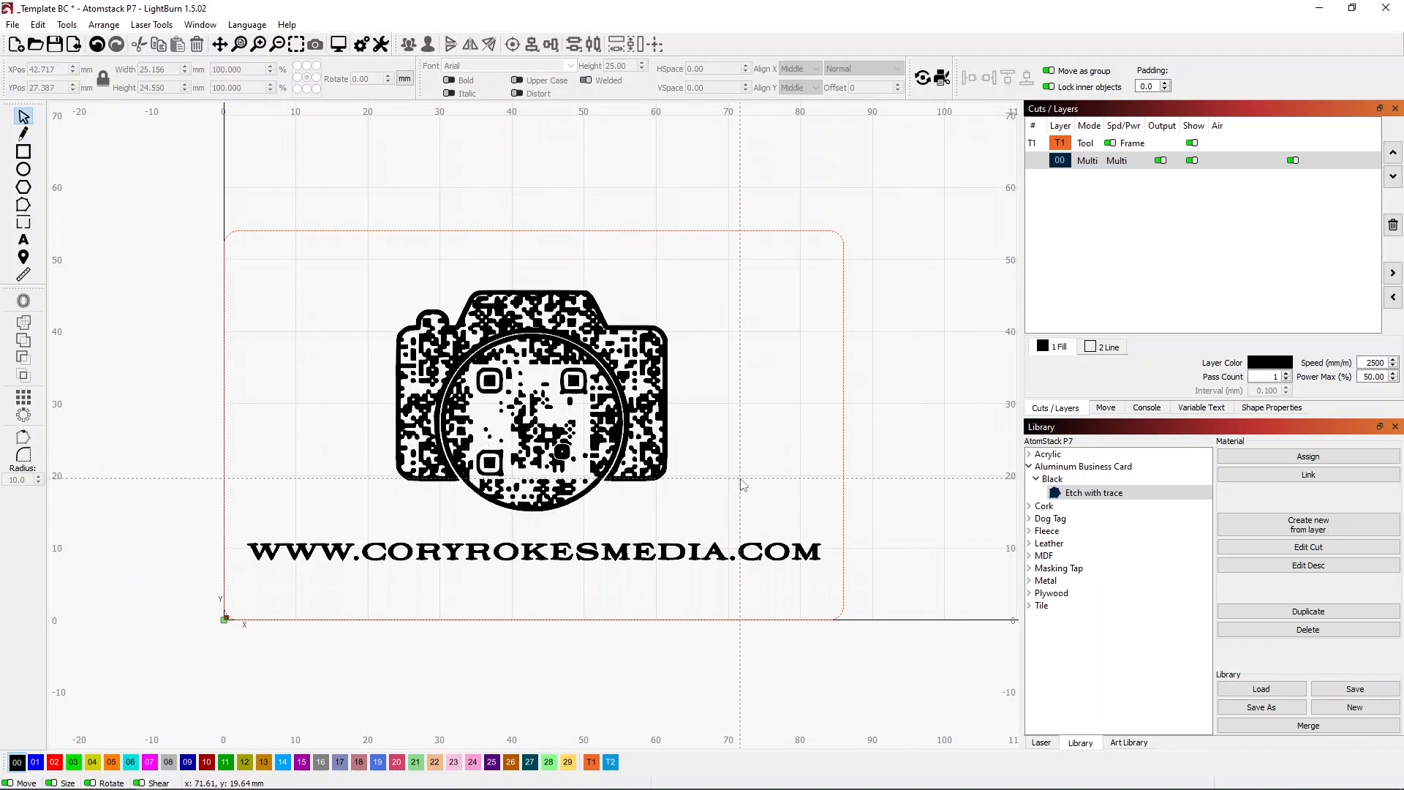
Assign the camera shapes surrounding the central QR code to red layer 02 and enable that layer's output.
drag(707, 504, 594, 284)
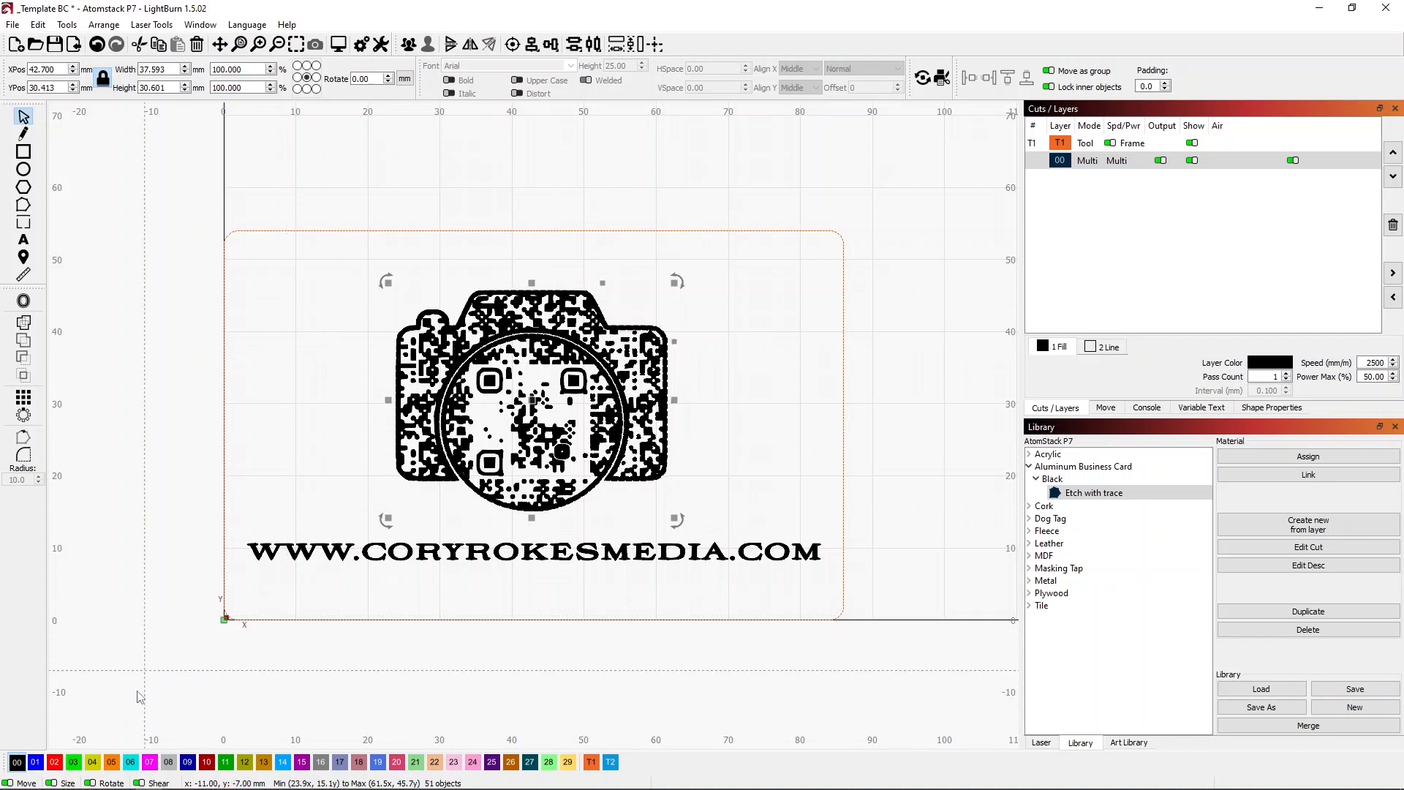
click(55, 762)
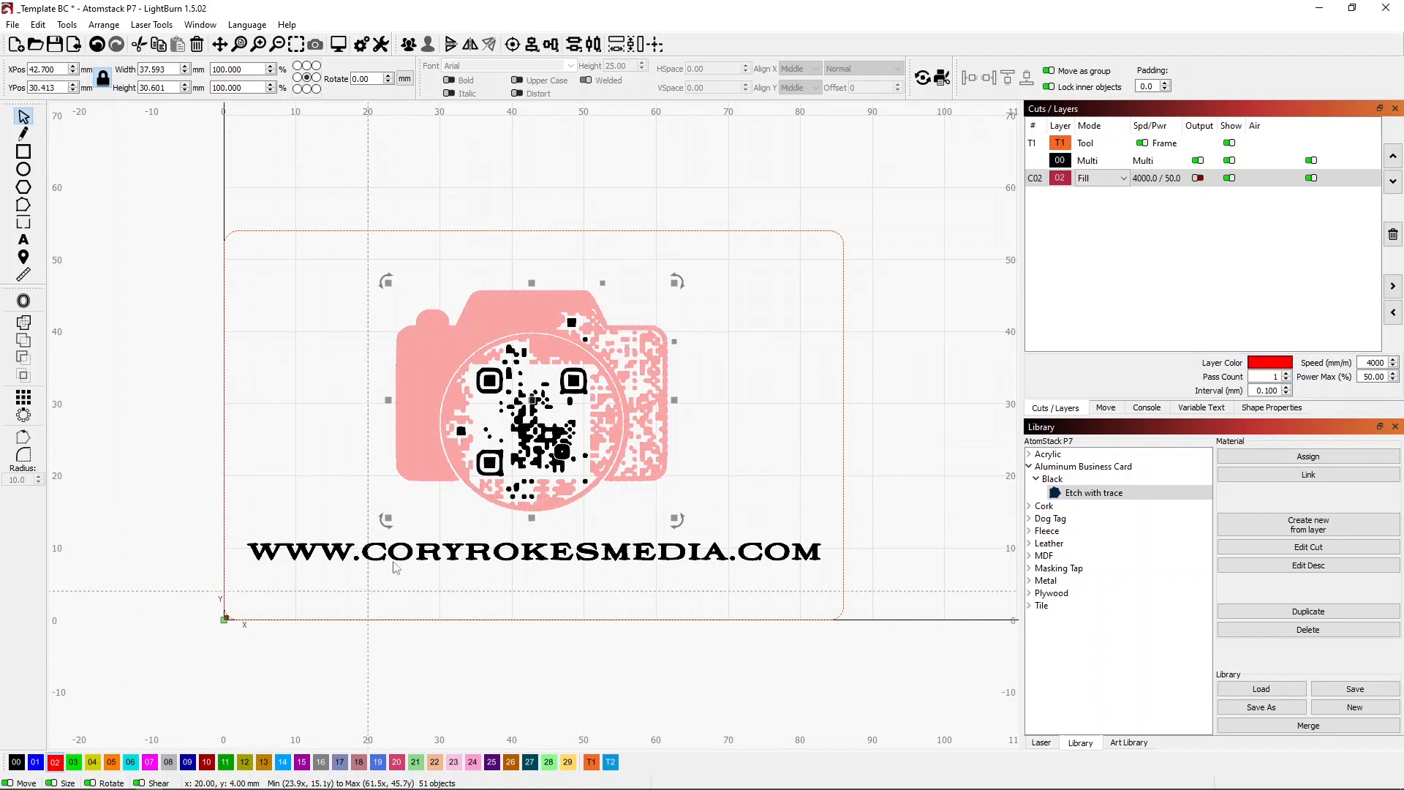
click(351, 461)
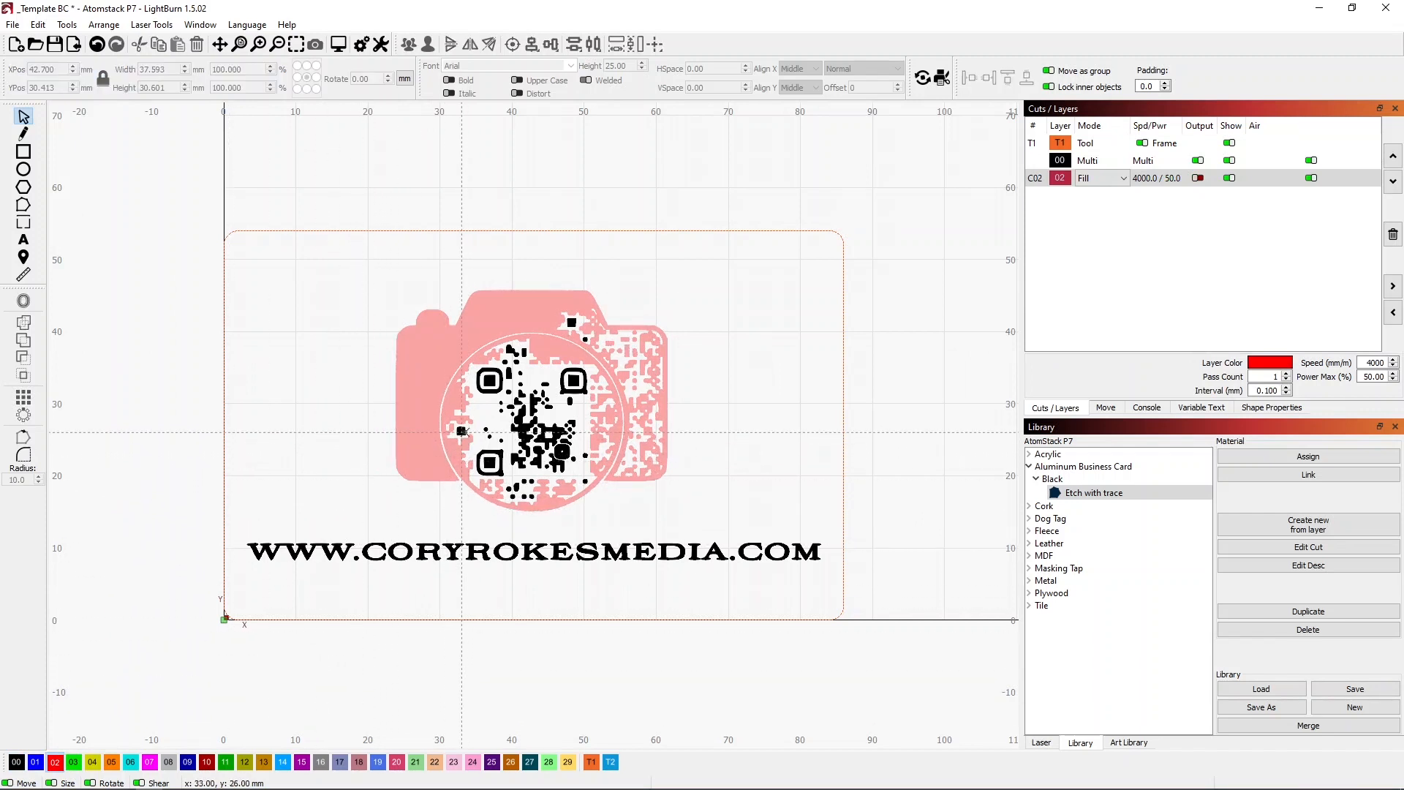
click(463, 438)
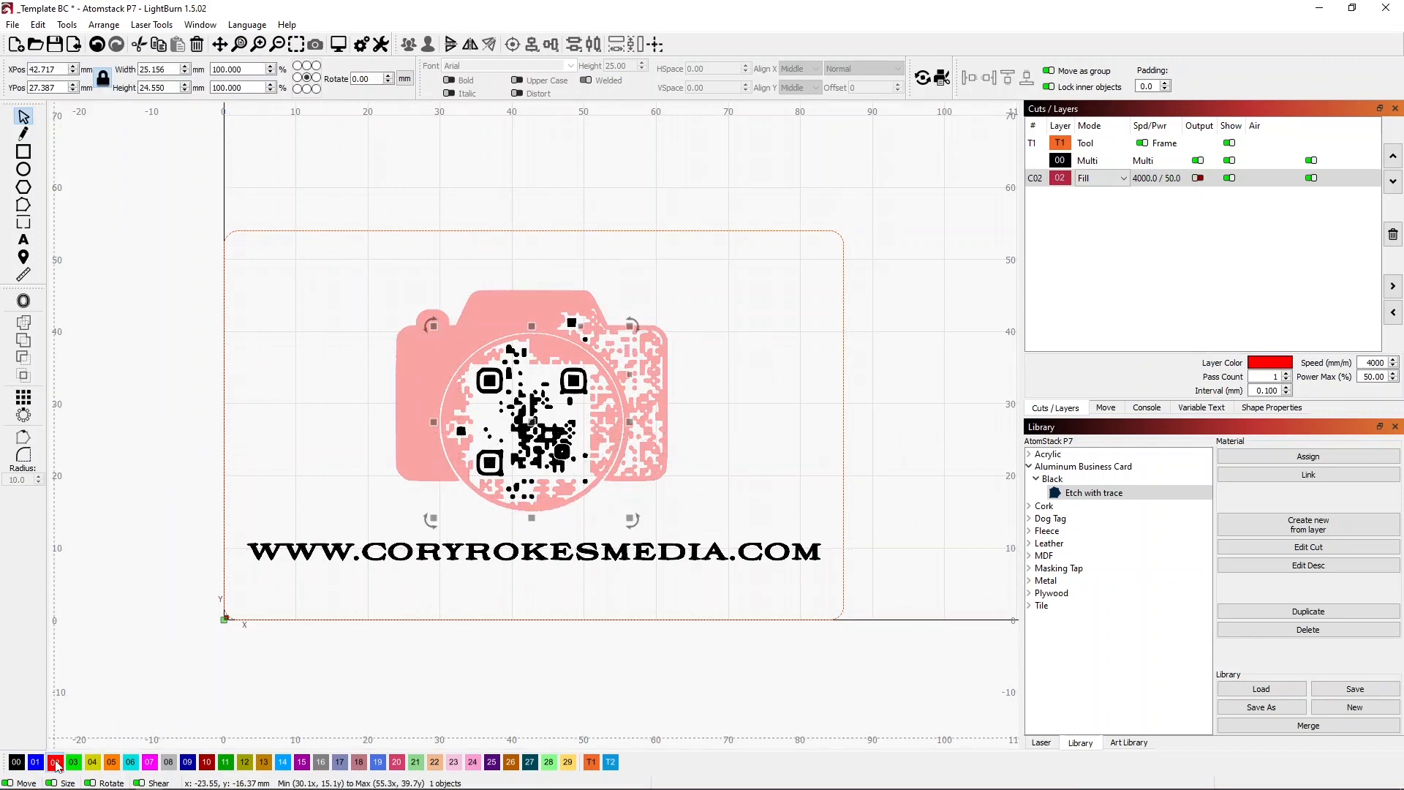
click(101, 700)
click(1198, 178)
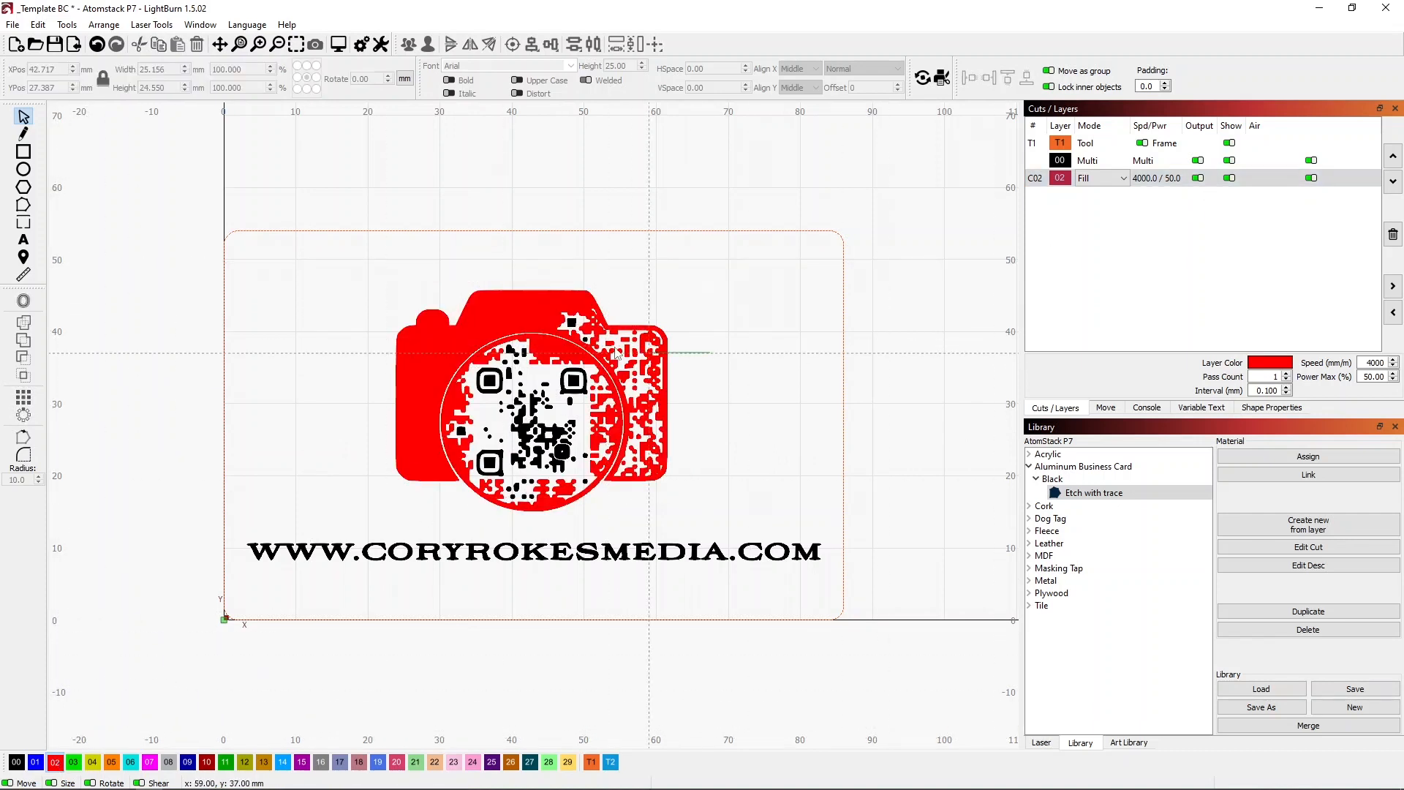
click(452, 398)
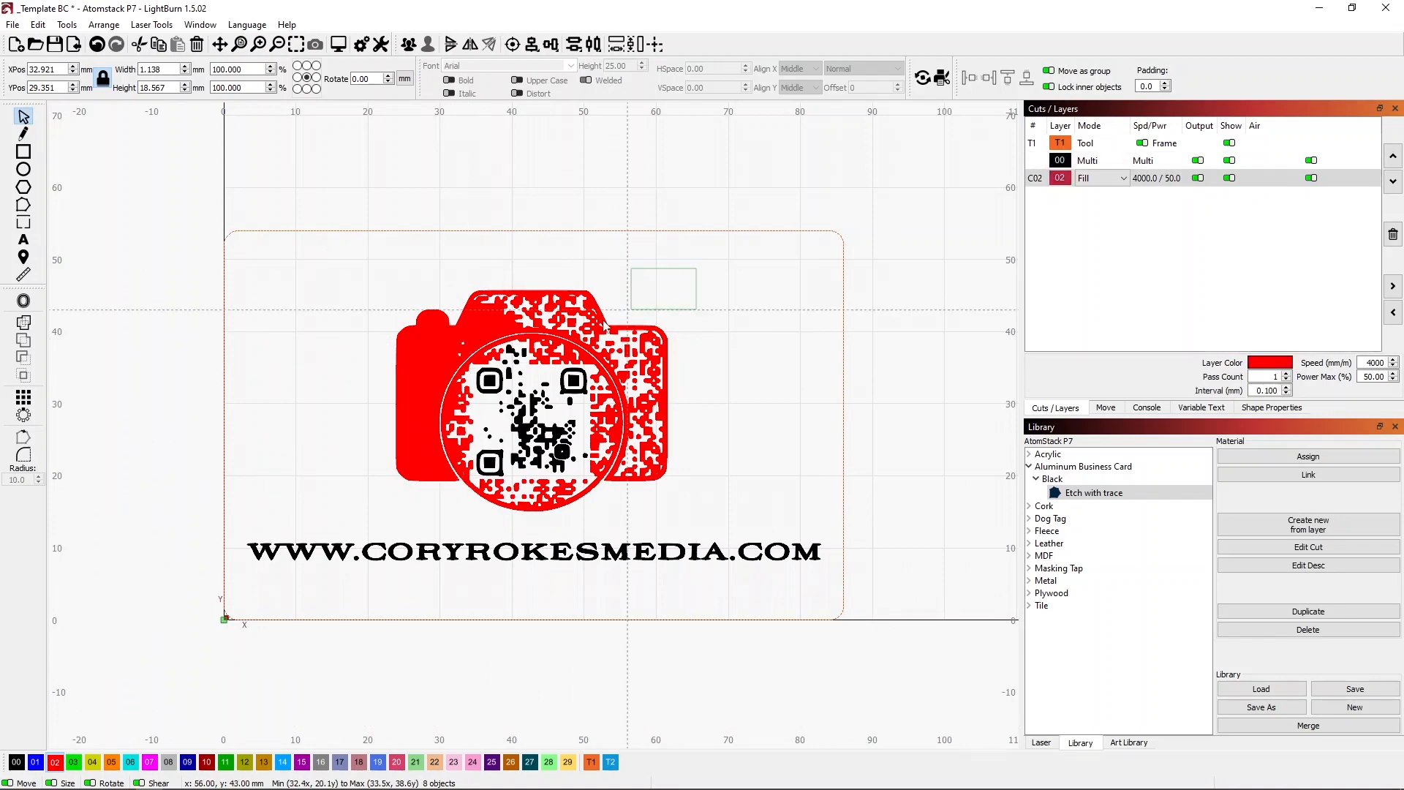
click(315, 400)
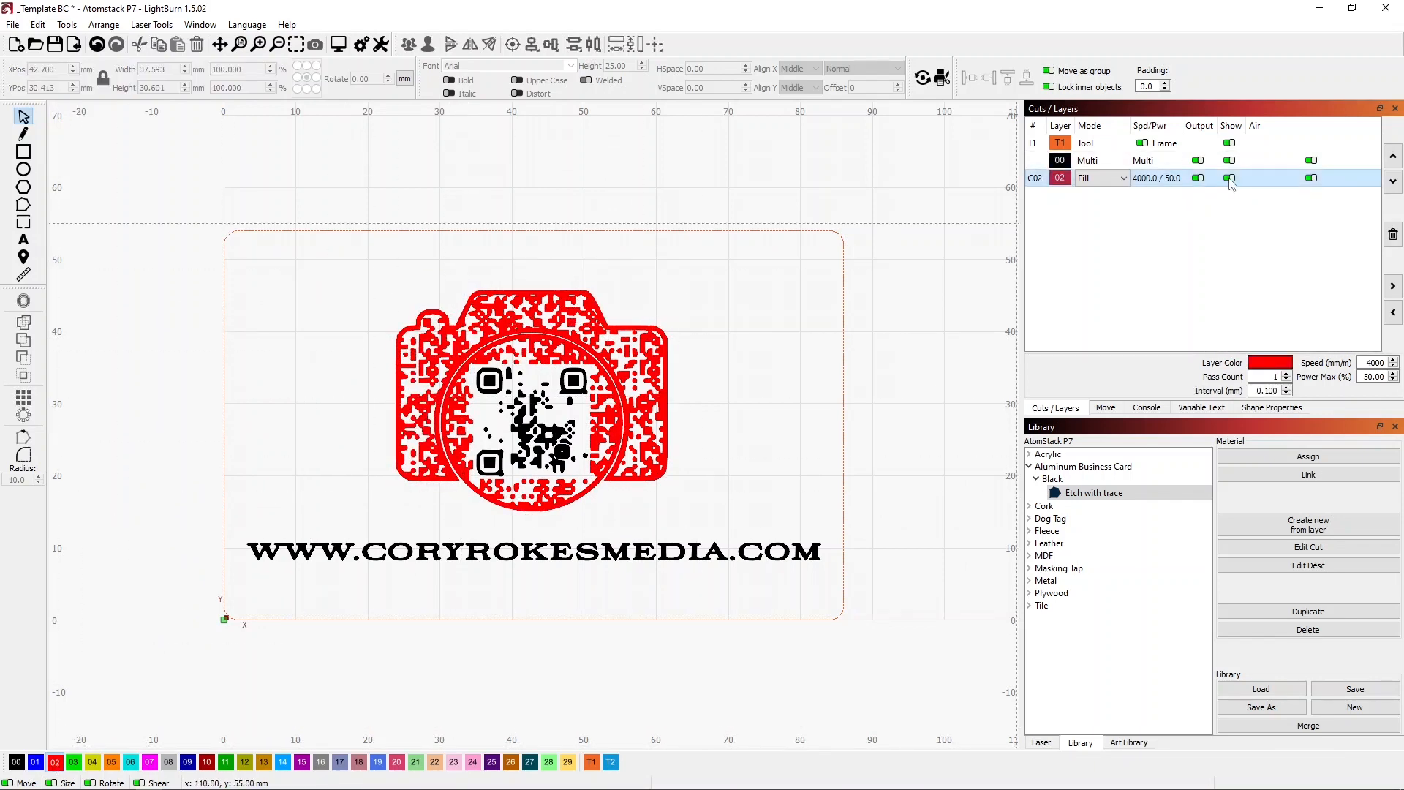
Hide layer 02, delete the leftover black QR code pieces in the lens, and show the layer again.
click(1229, 178)
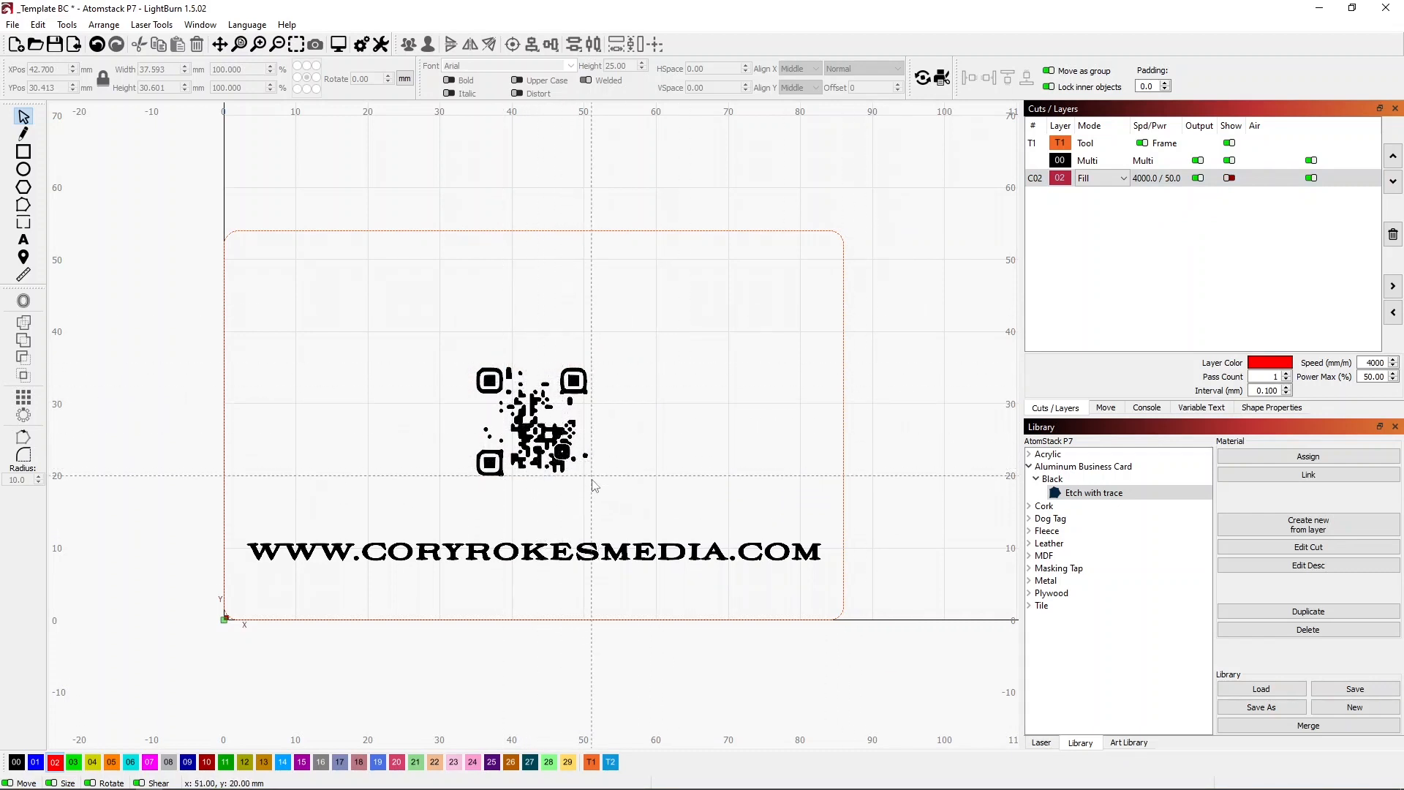
drag(596, 481, 462, 385)
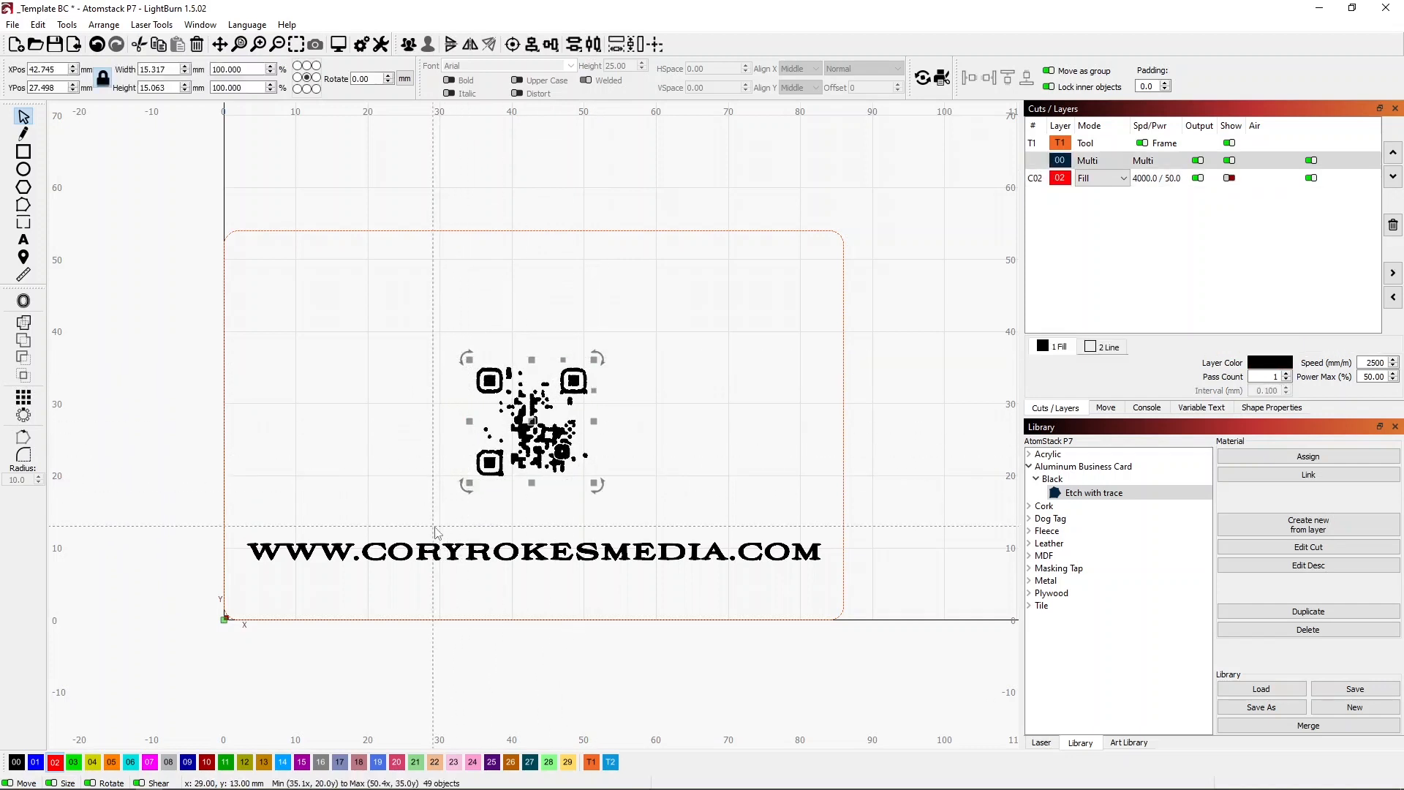
key(Delete)
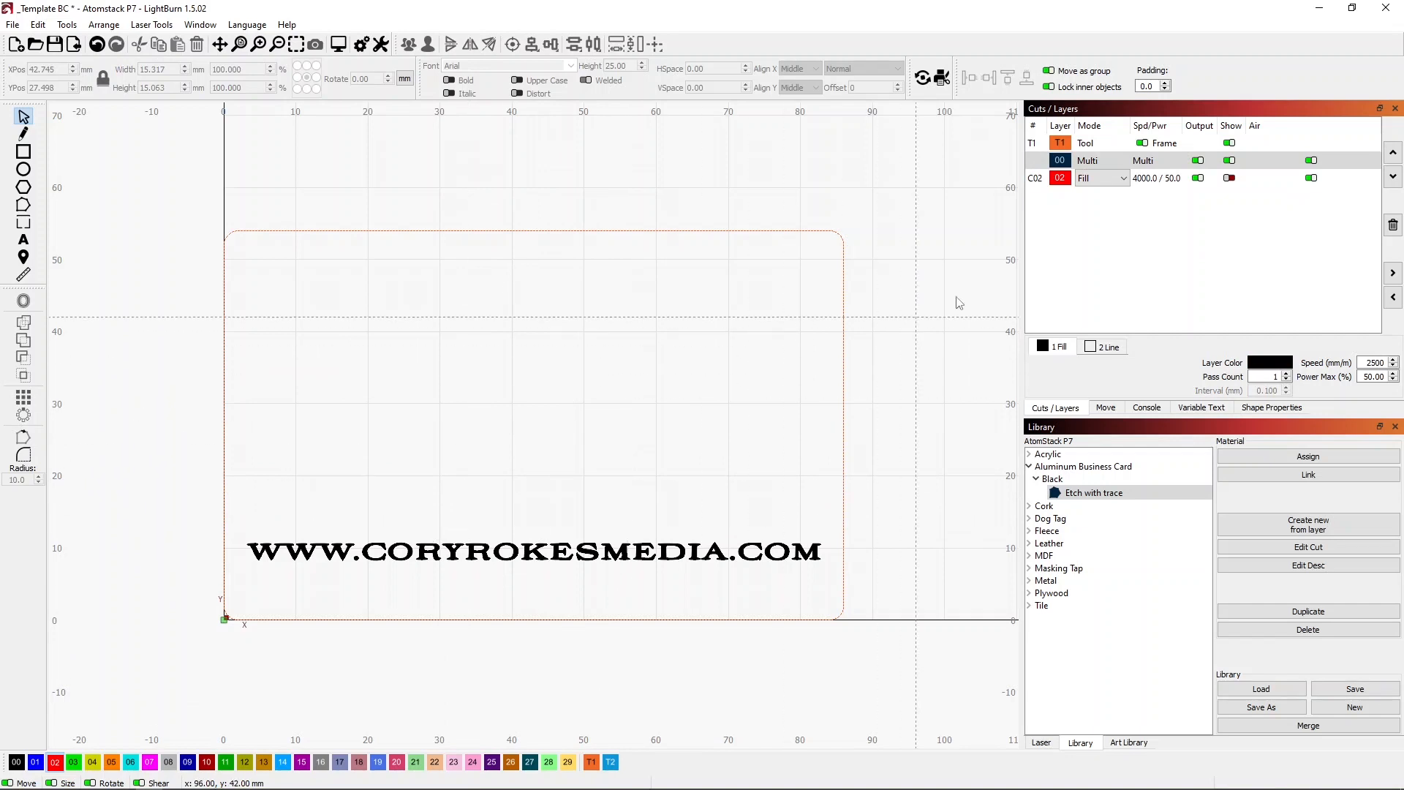
click(1231, 181)
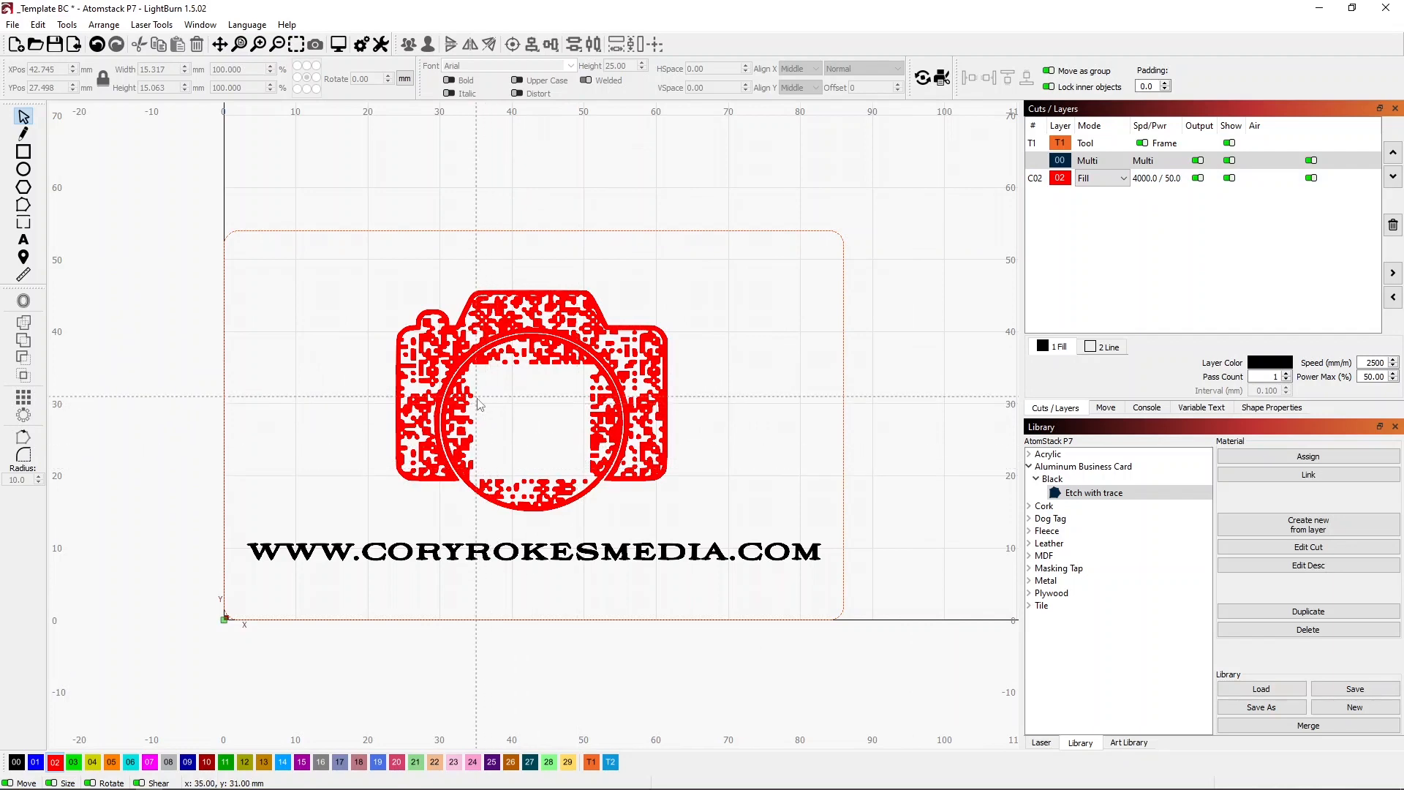
Create a new QR code about 109 mm square in the workspace above and beside the business card frame.
scroll(482, 402, up, 4)
scroll(486, 399, down, 9)
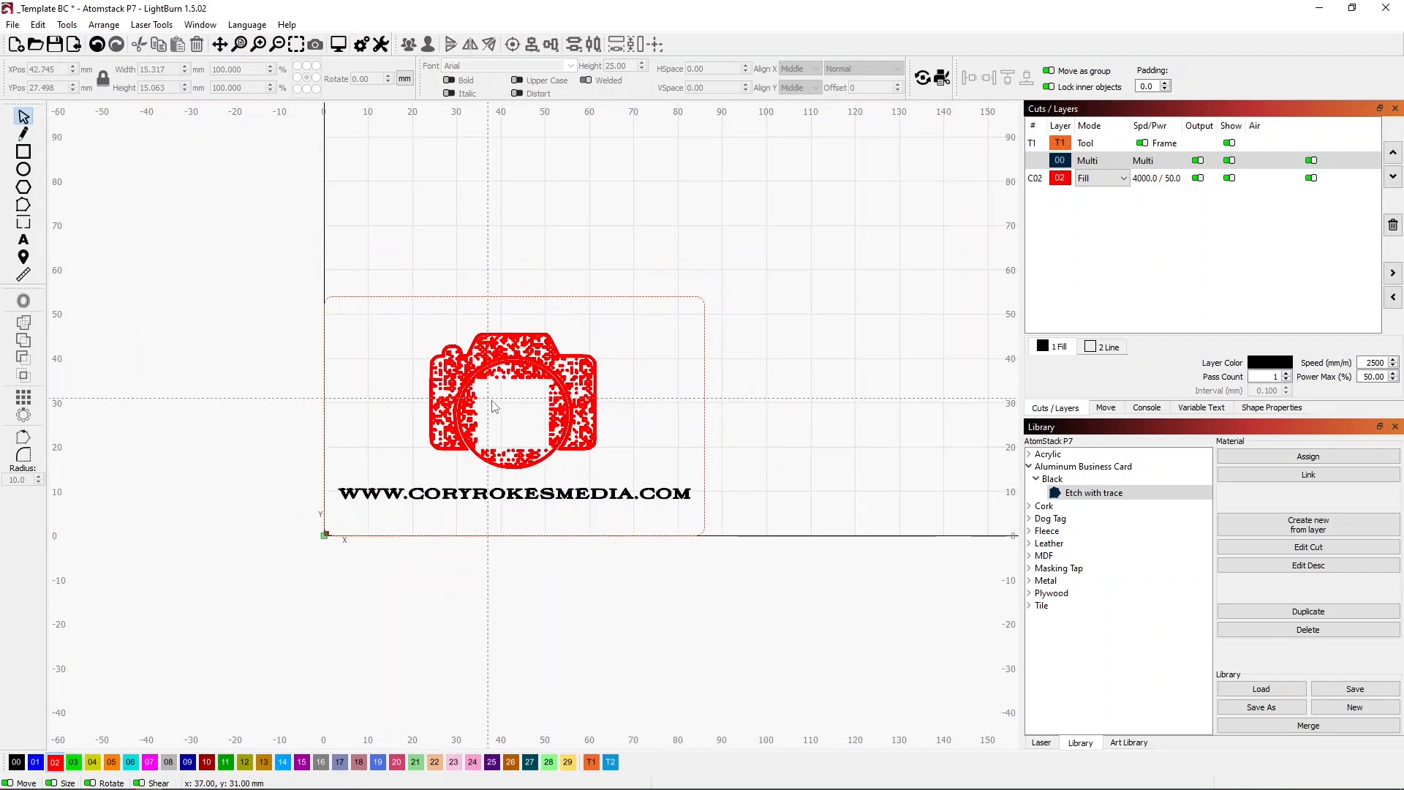
click(150, 25)
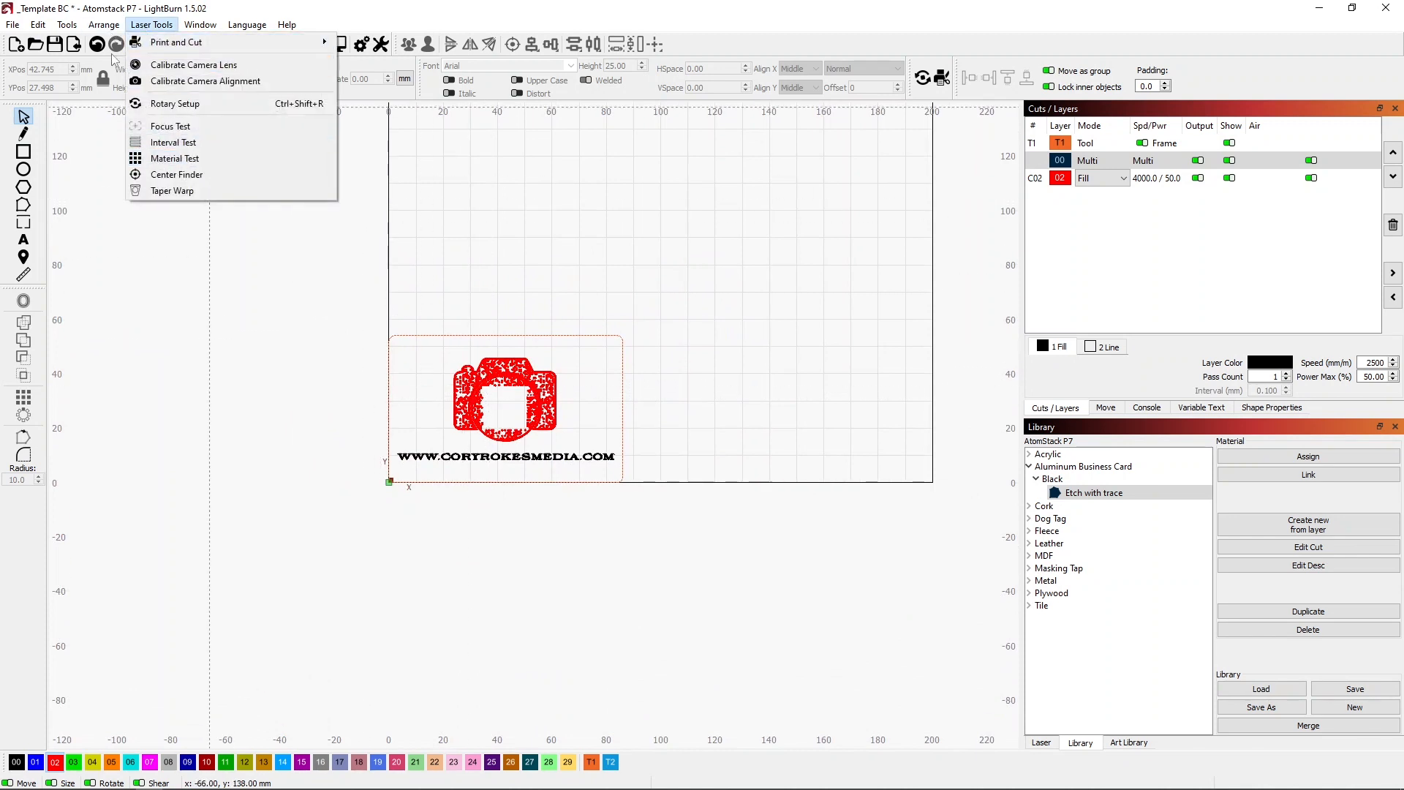
click(70, 32)
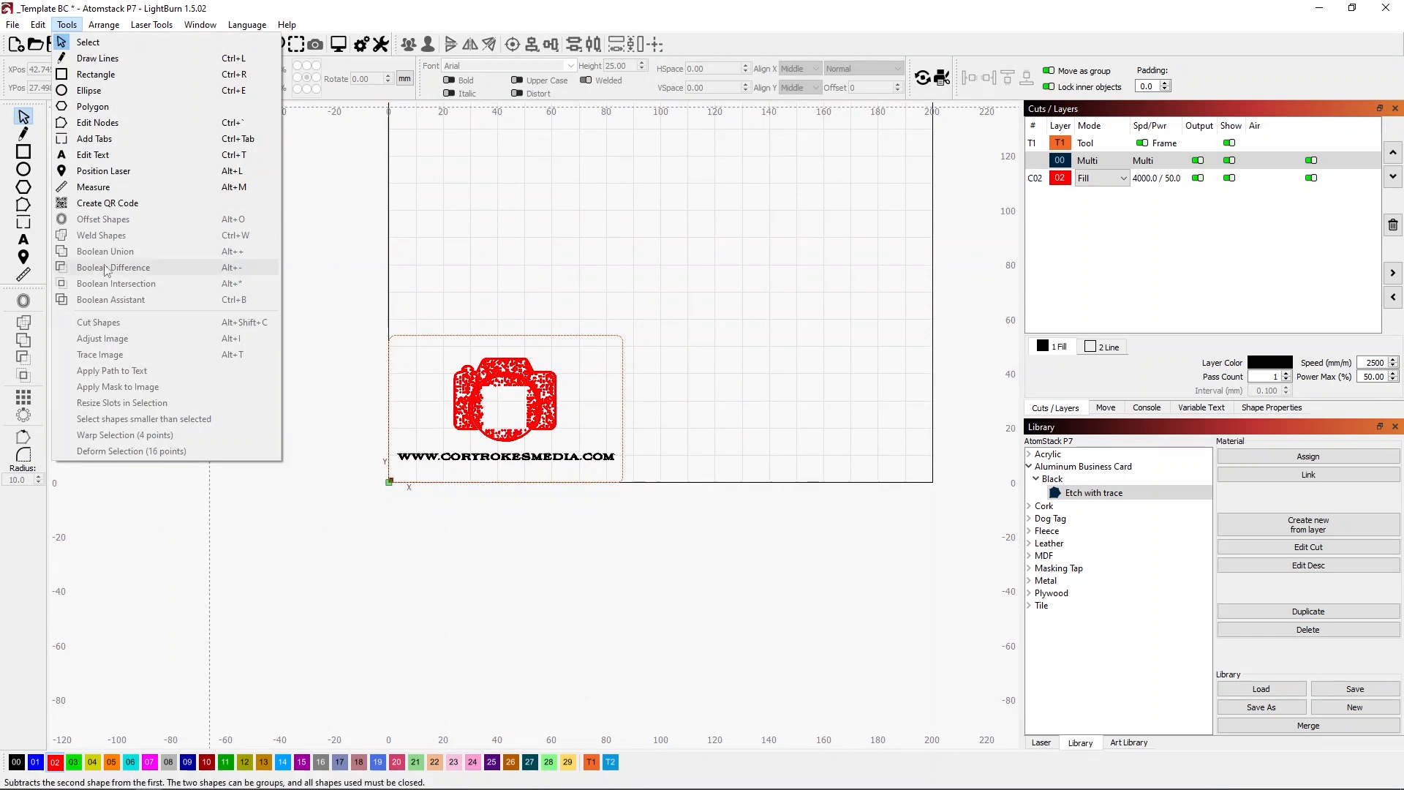
click(103, 204)
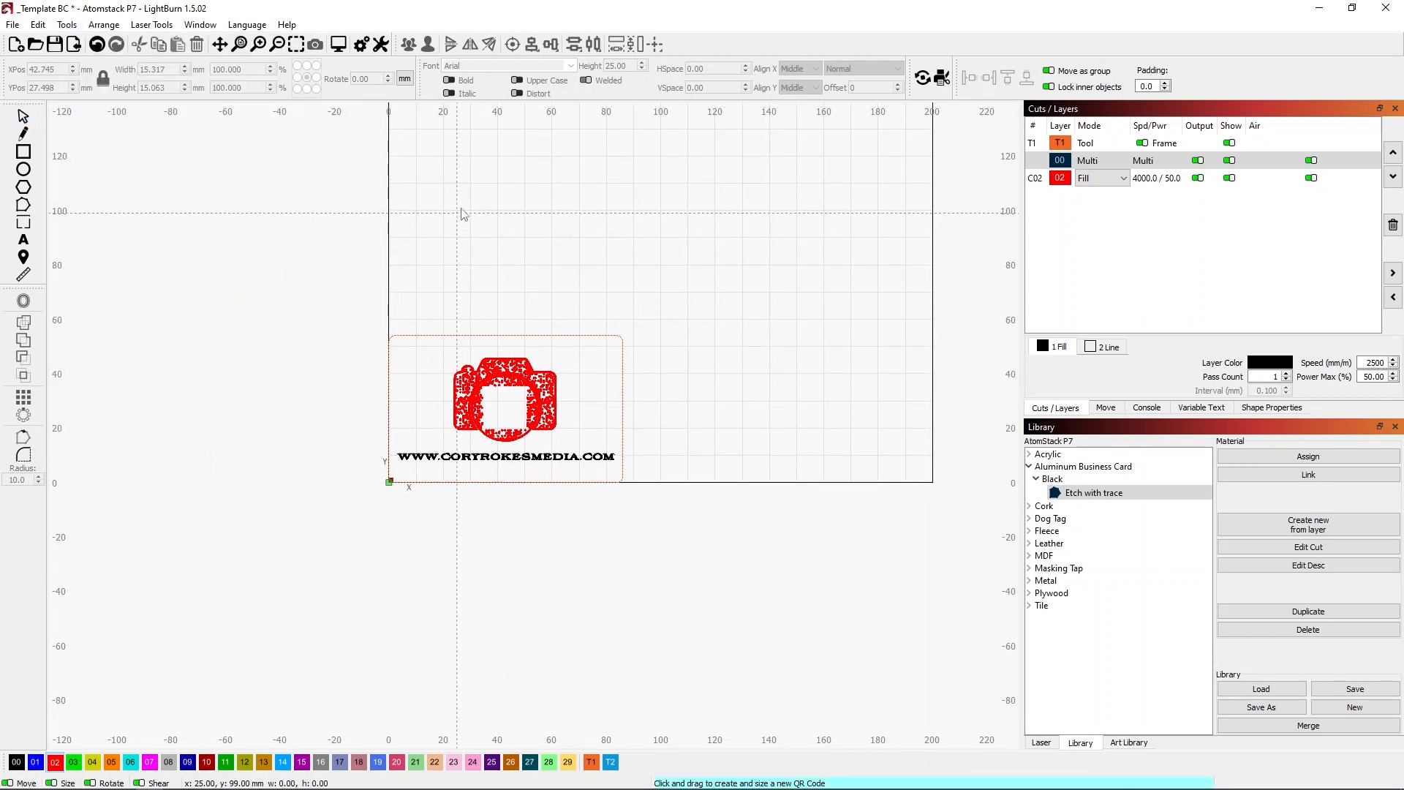
drag(569, 141, 865, 436)
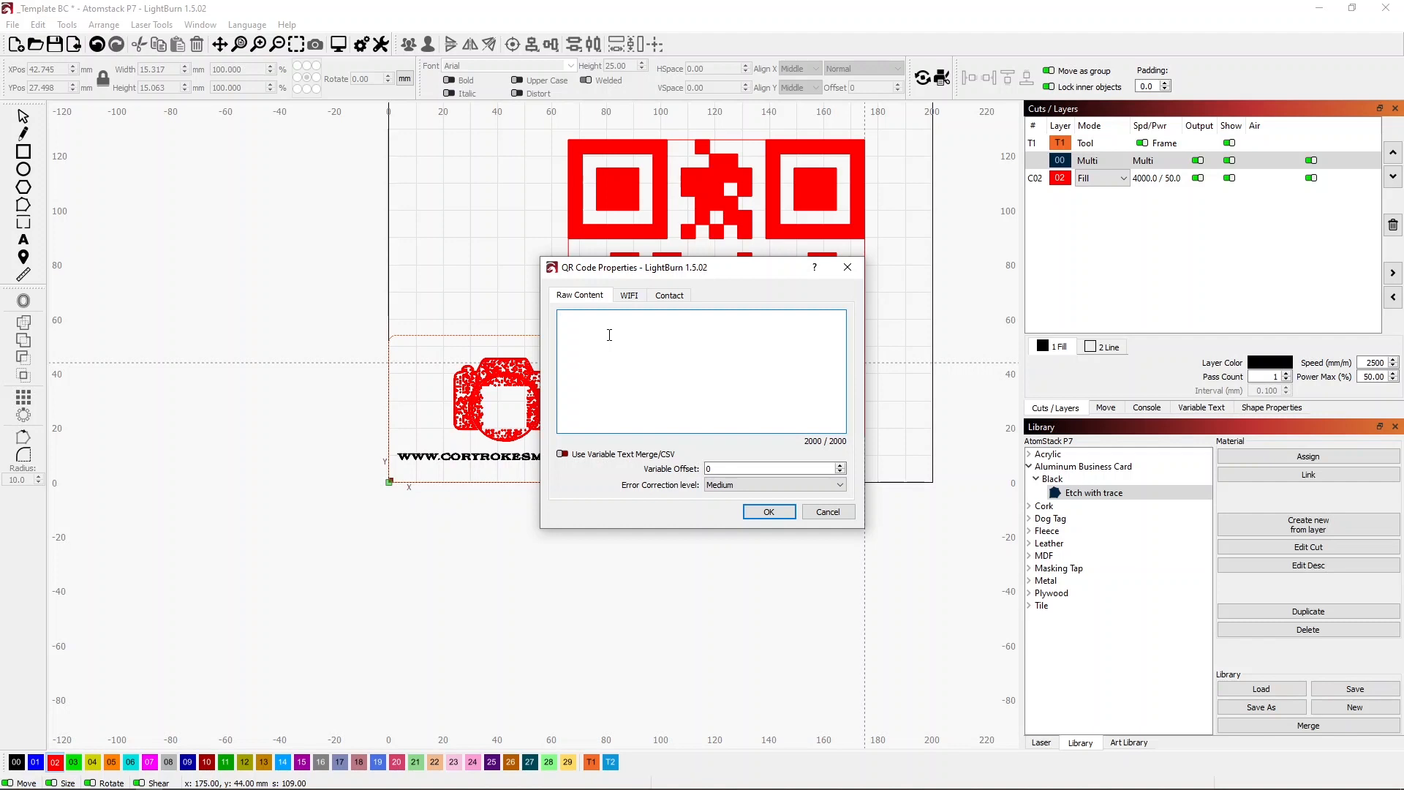
text(https:)
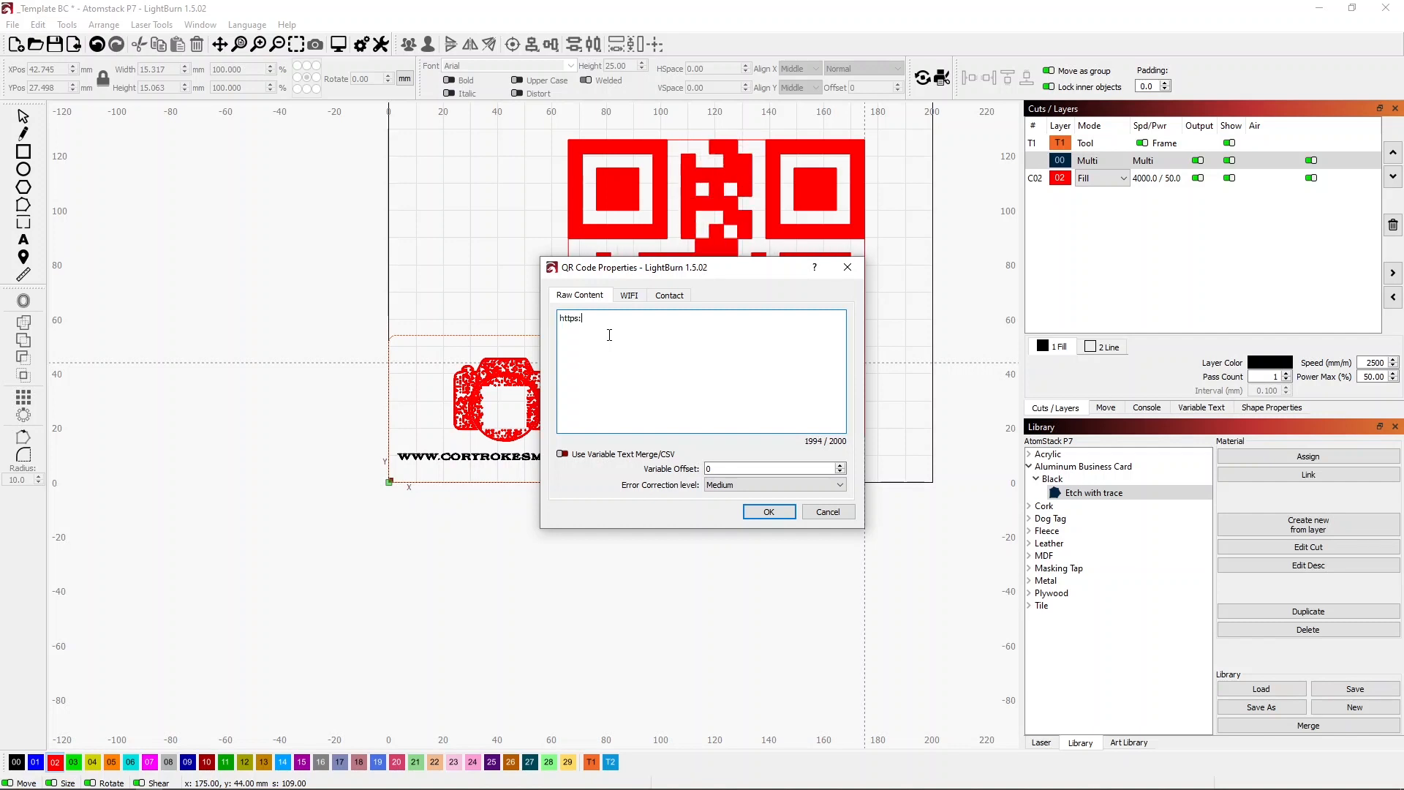
text(//)
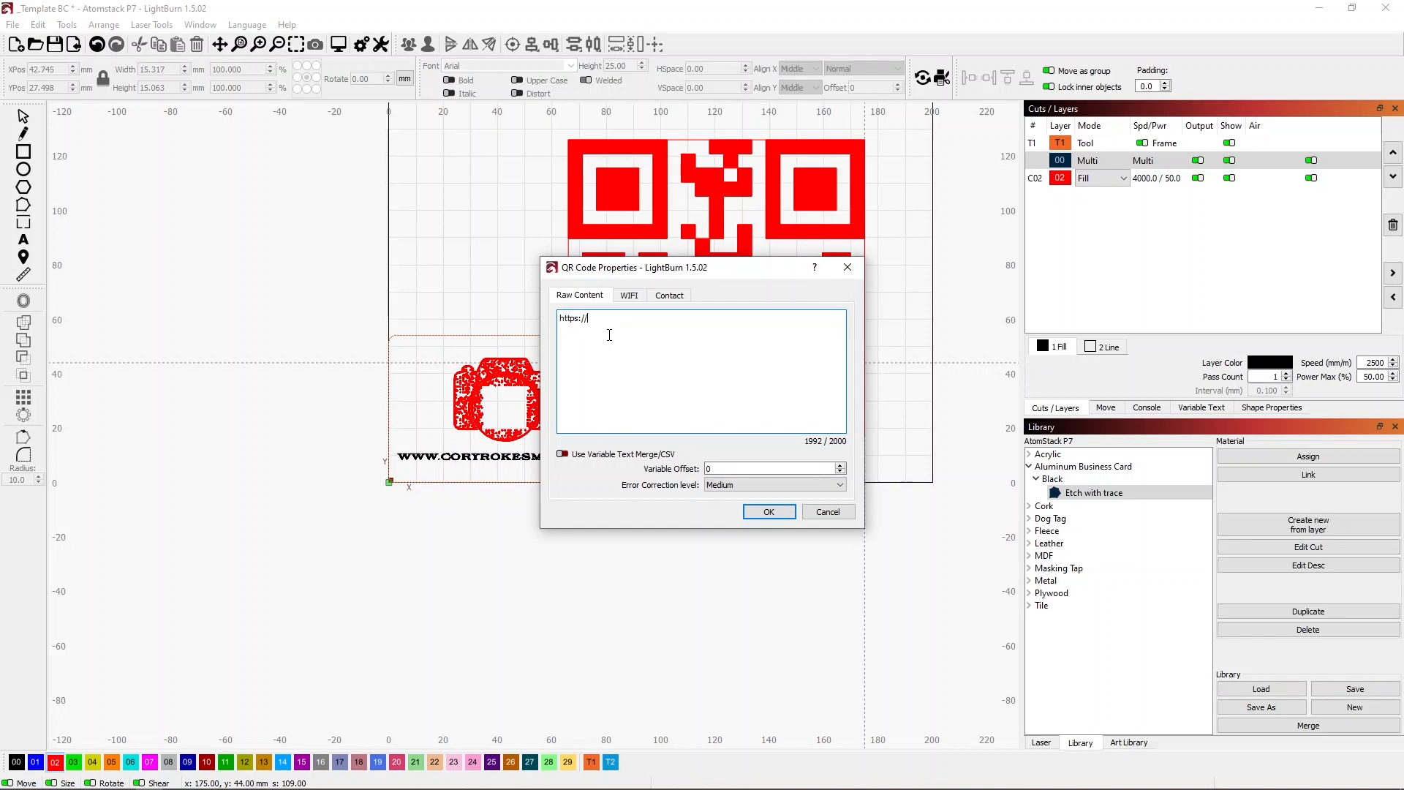
text(www.)
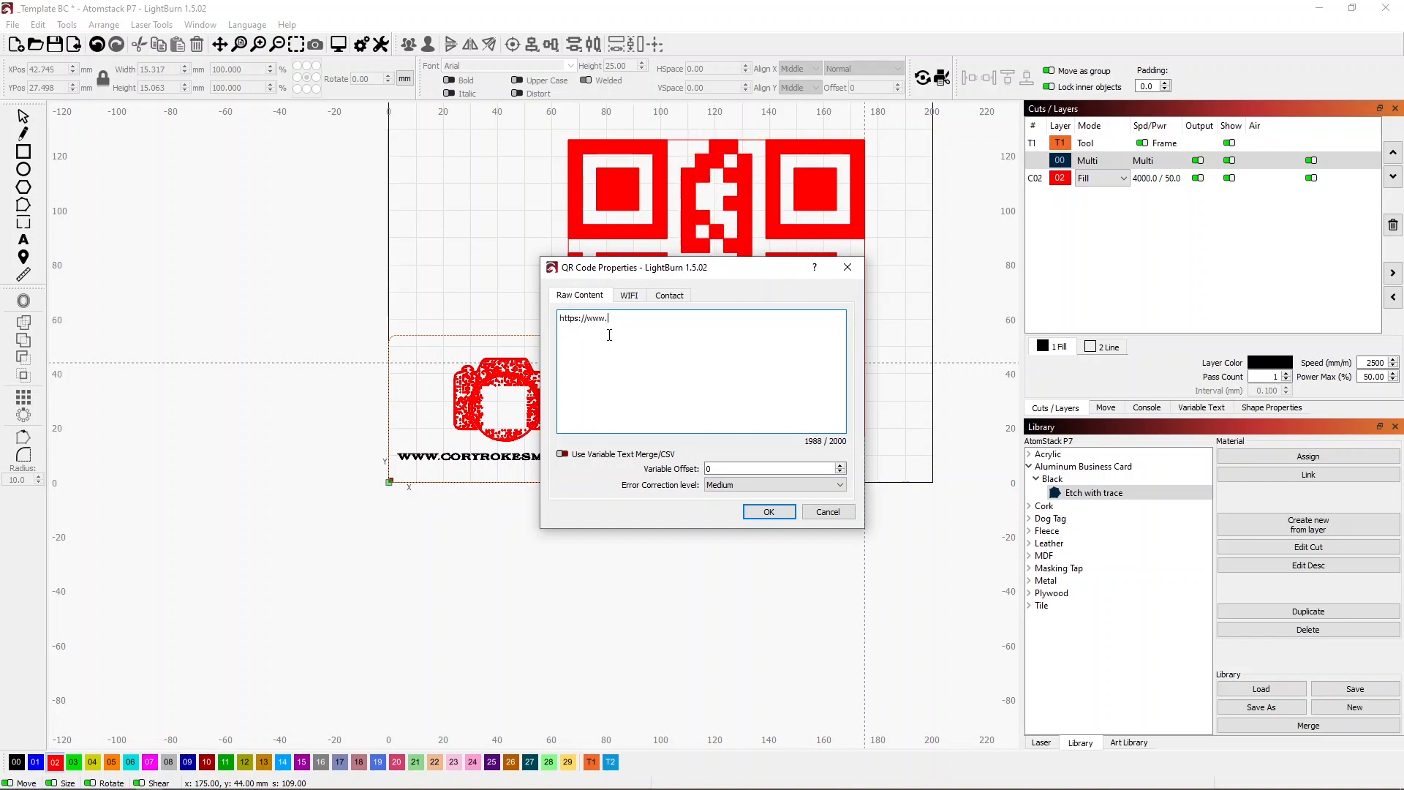
drag(718, 277, 852, 281)
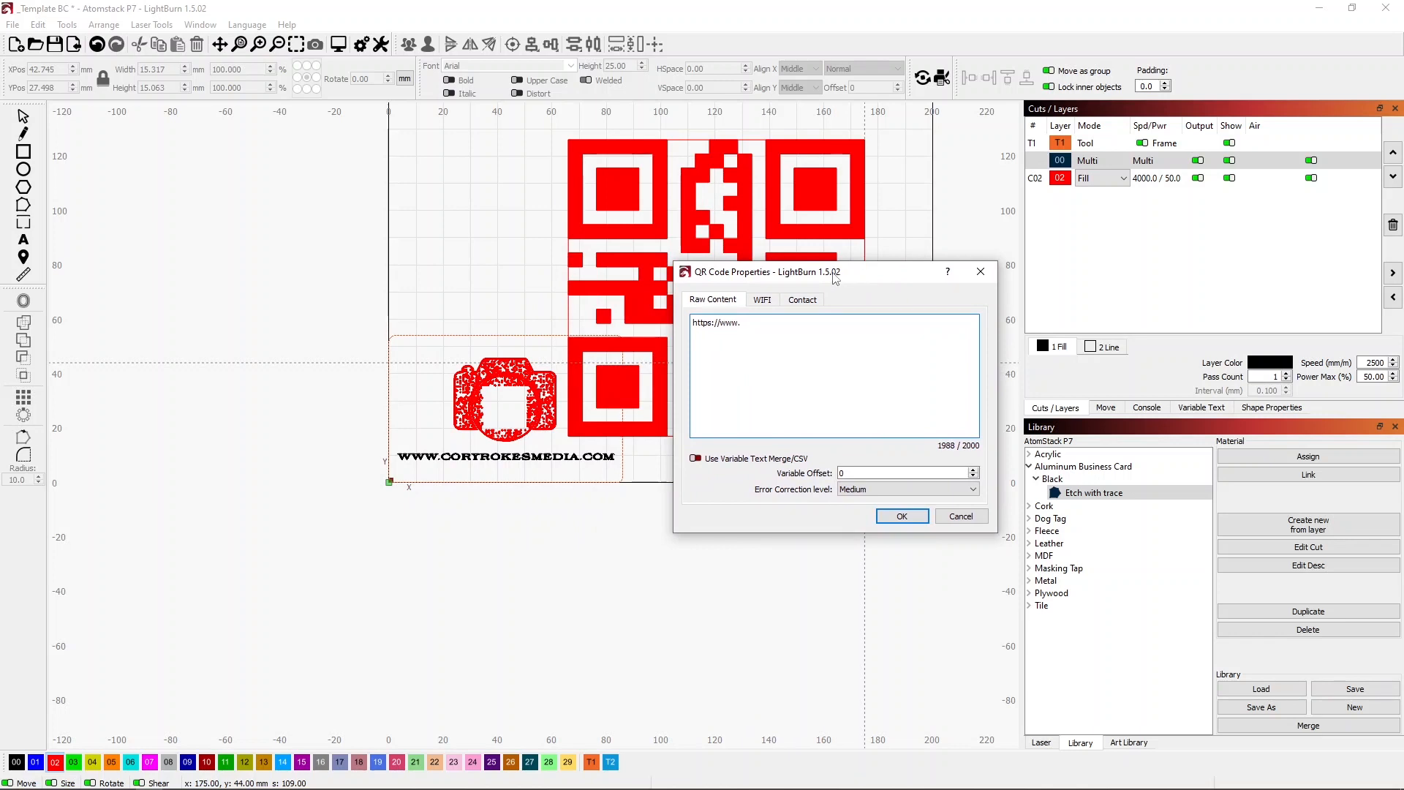
text(coryro)
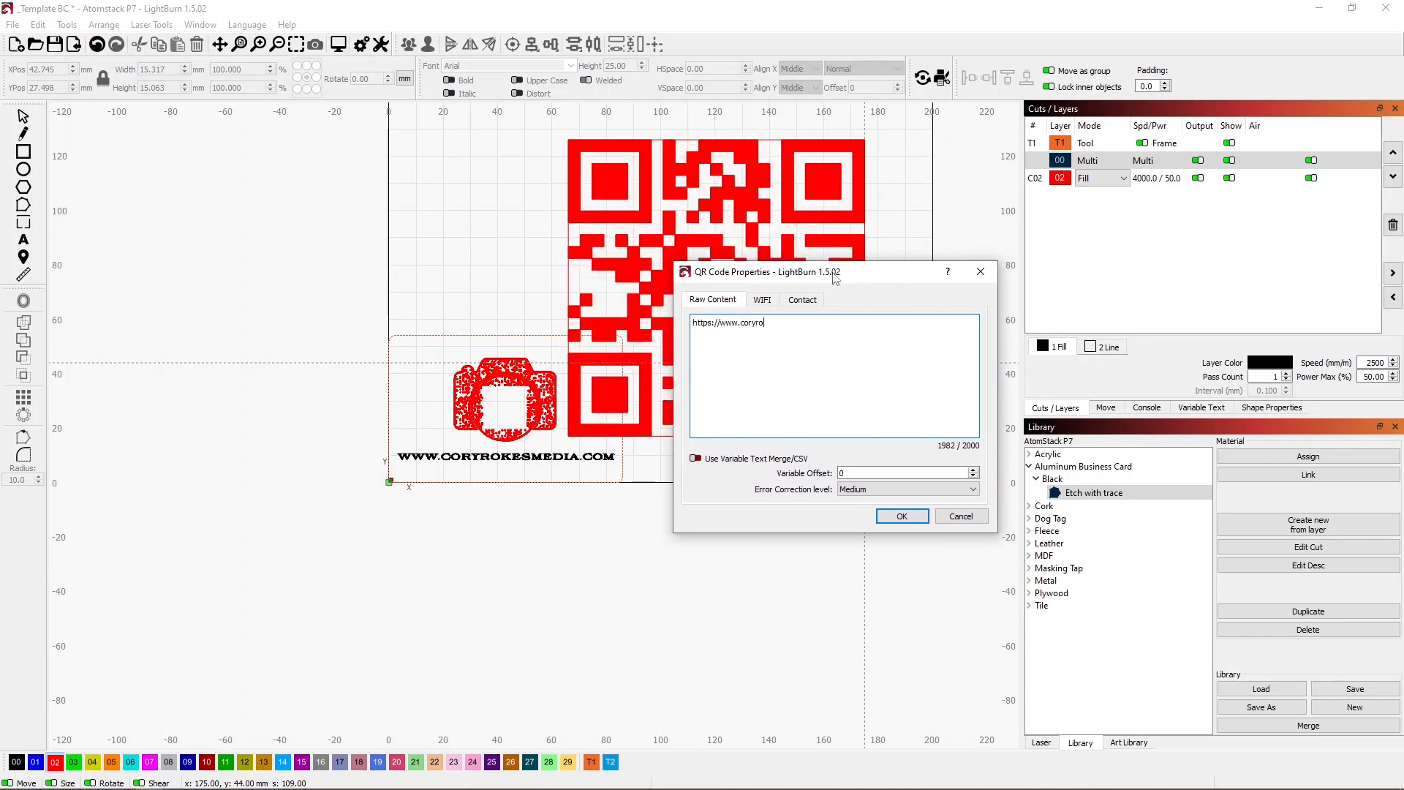
text(k)
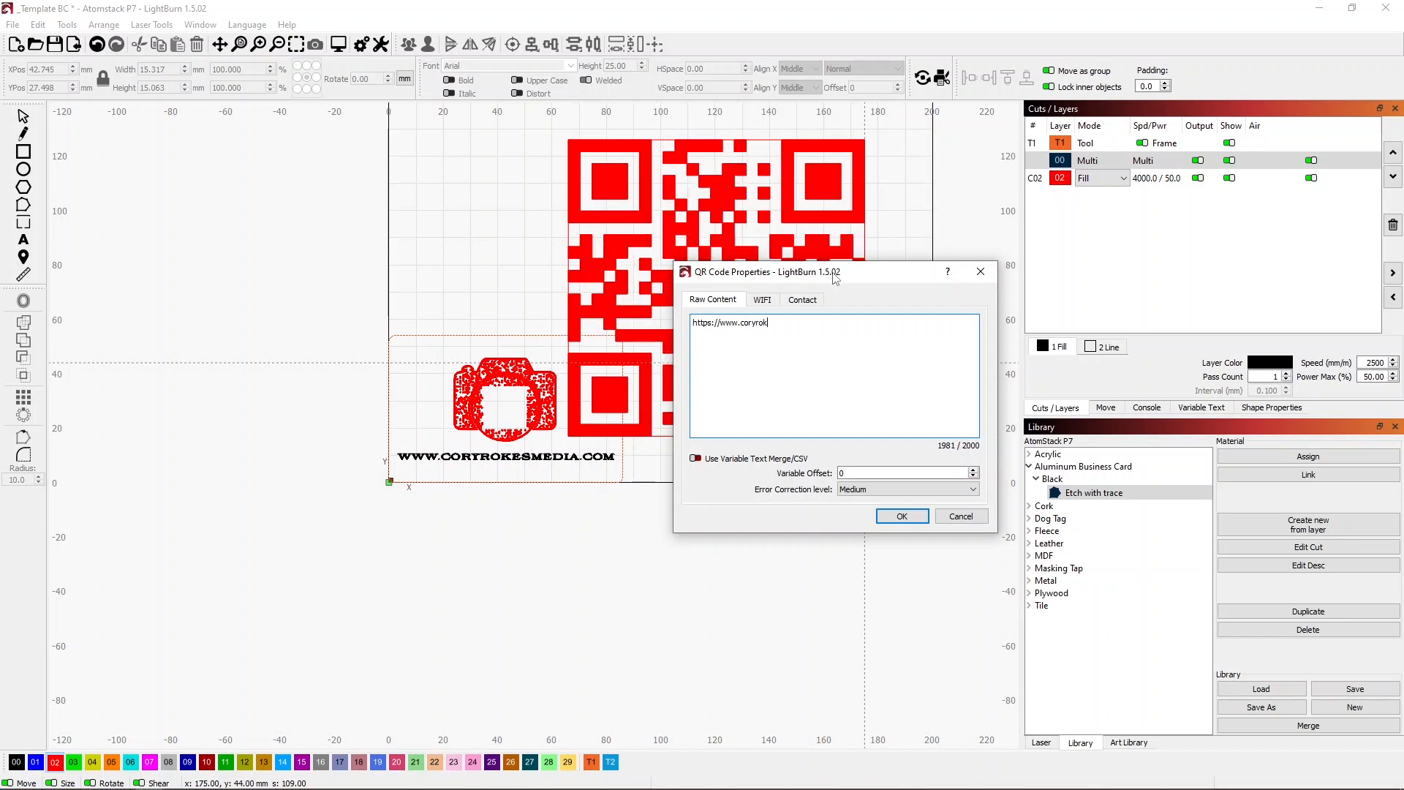
text(esmedia)
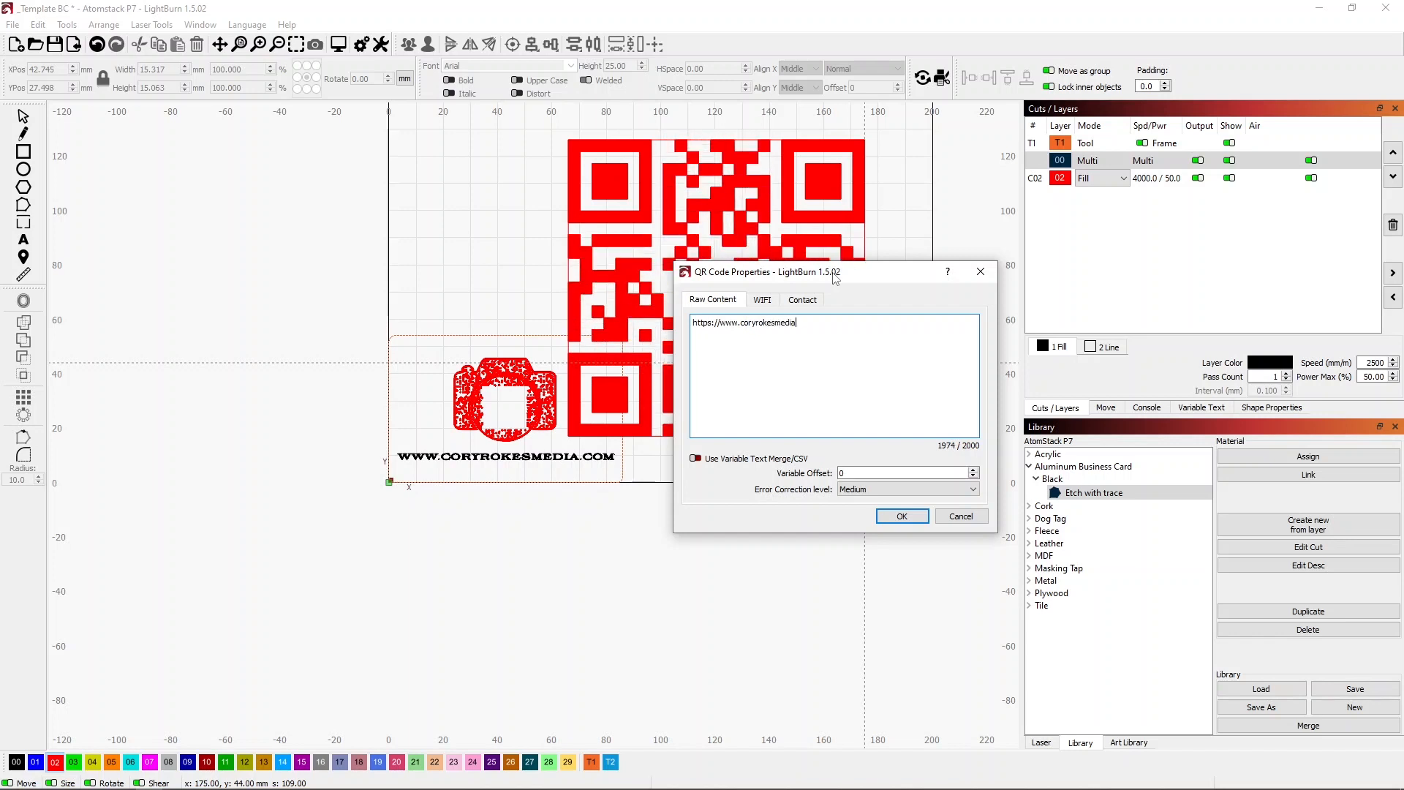
text(.com)
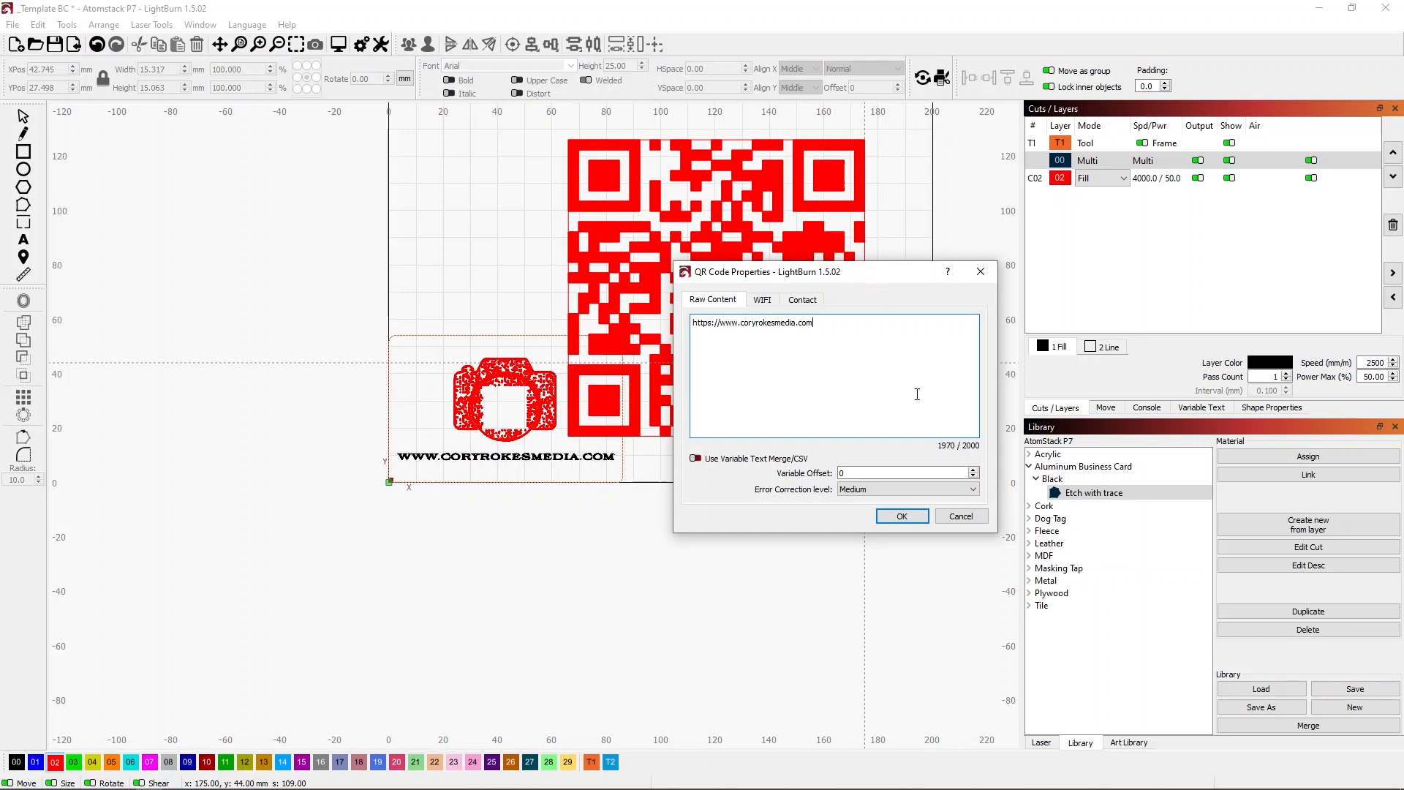
click(905, 516)
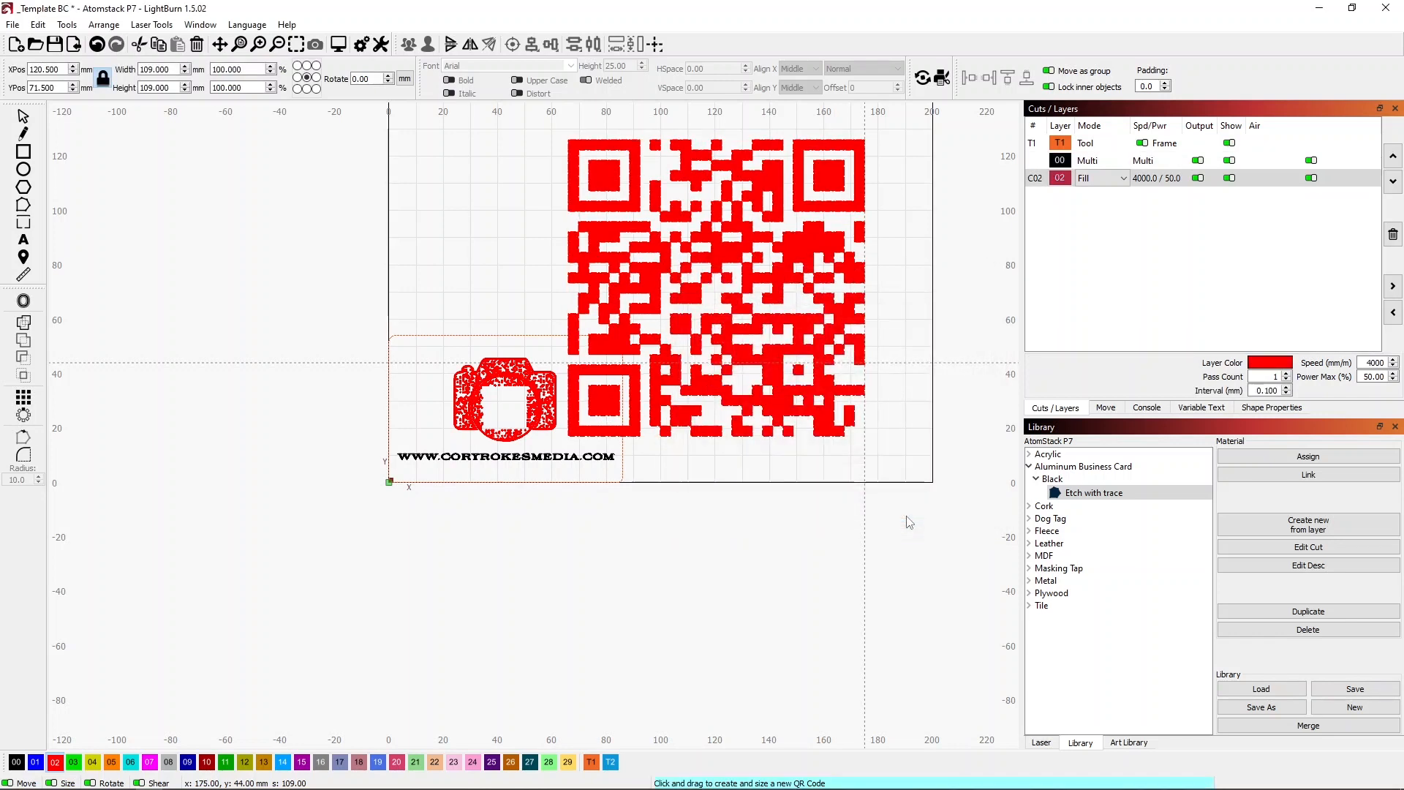
Move the QR code clear of the card frame to about X 143, Y 74 mm and assign it to black layer 00.
click(21, 117)
click(714, 286)
drag(713, 287, 759, 281)
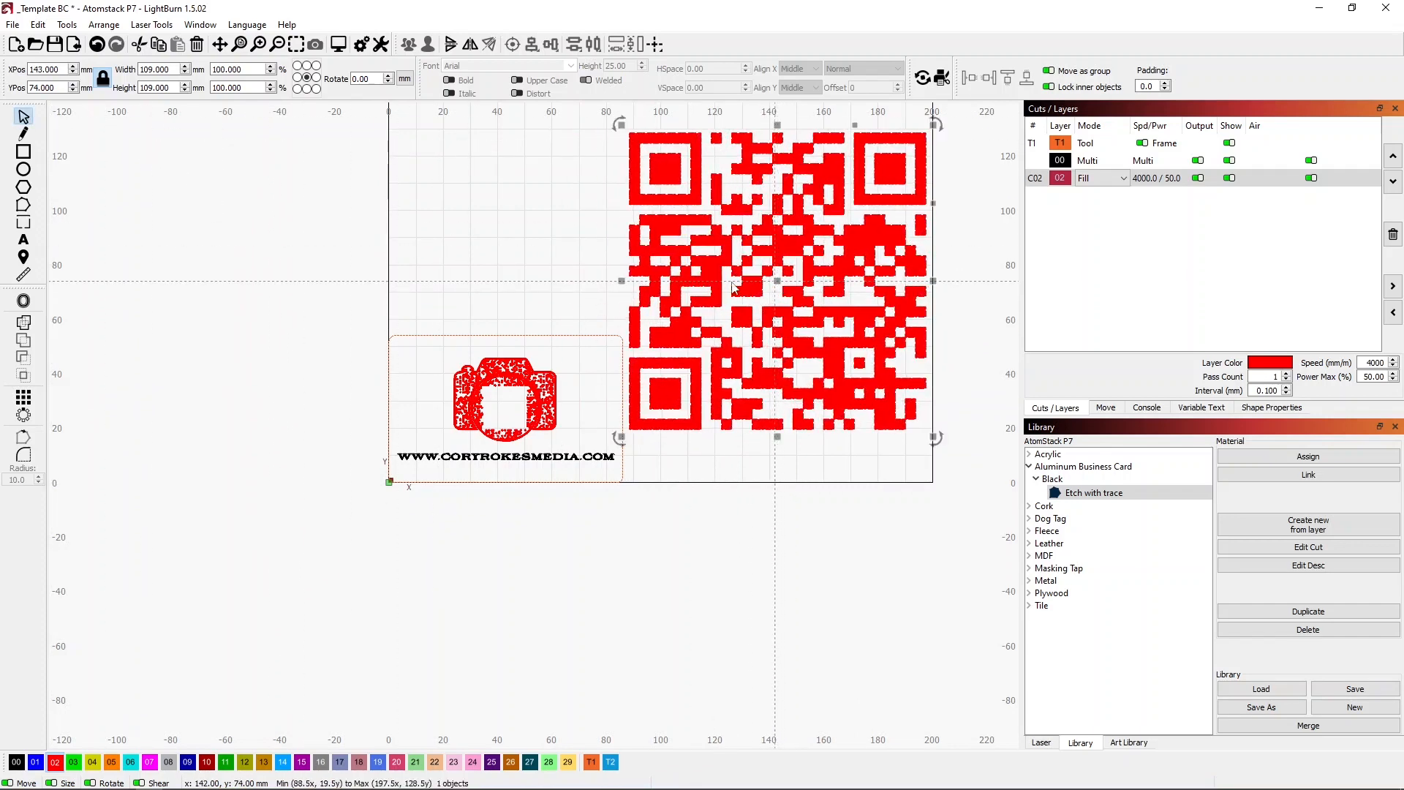
click(560, 233)
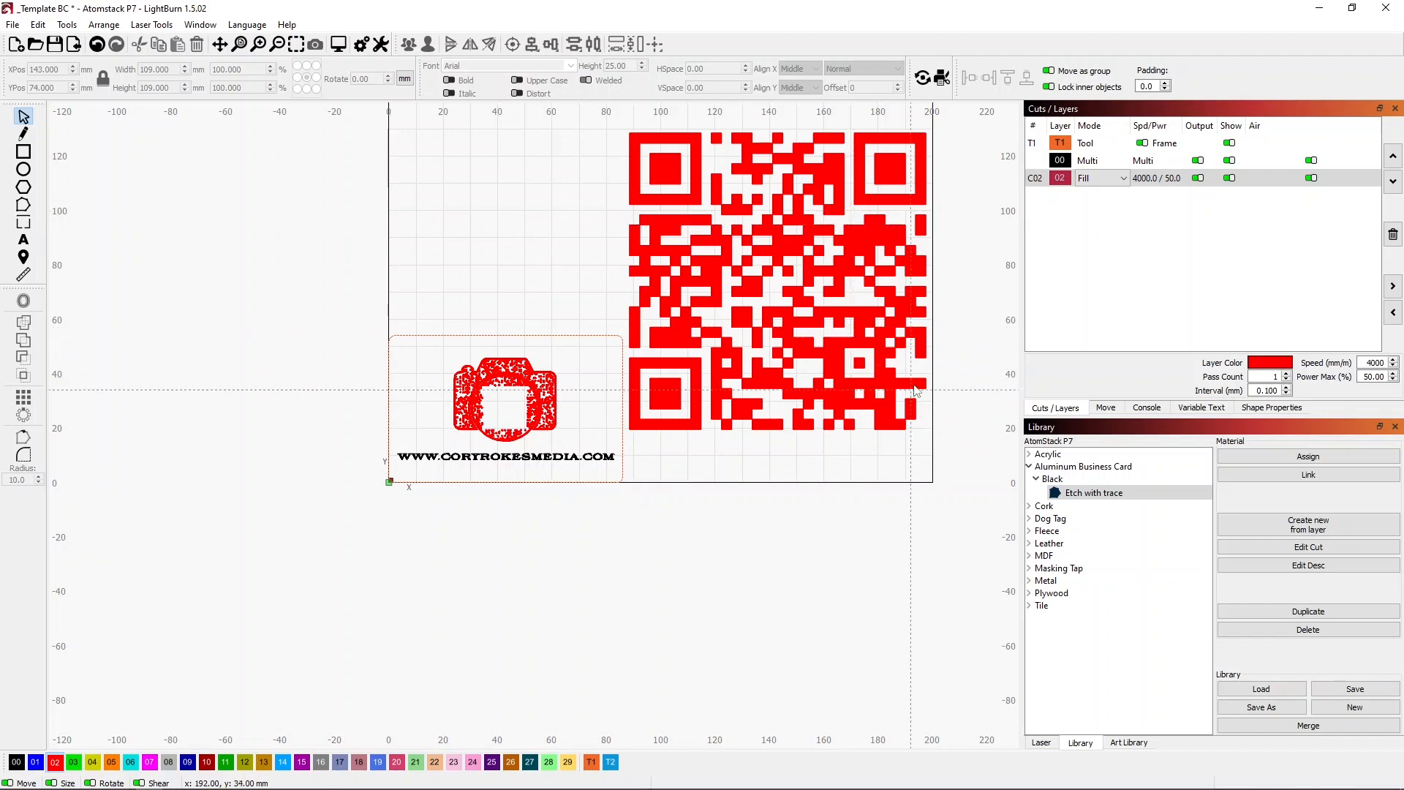
click(867, 386)
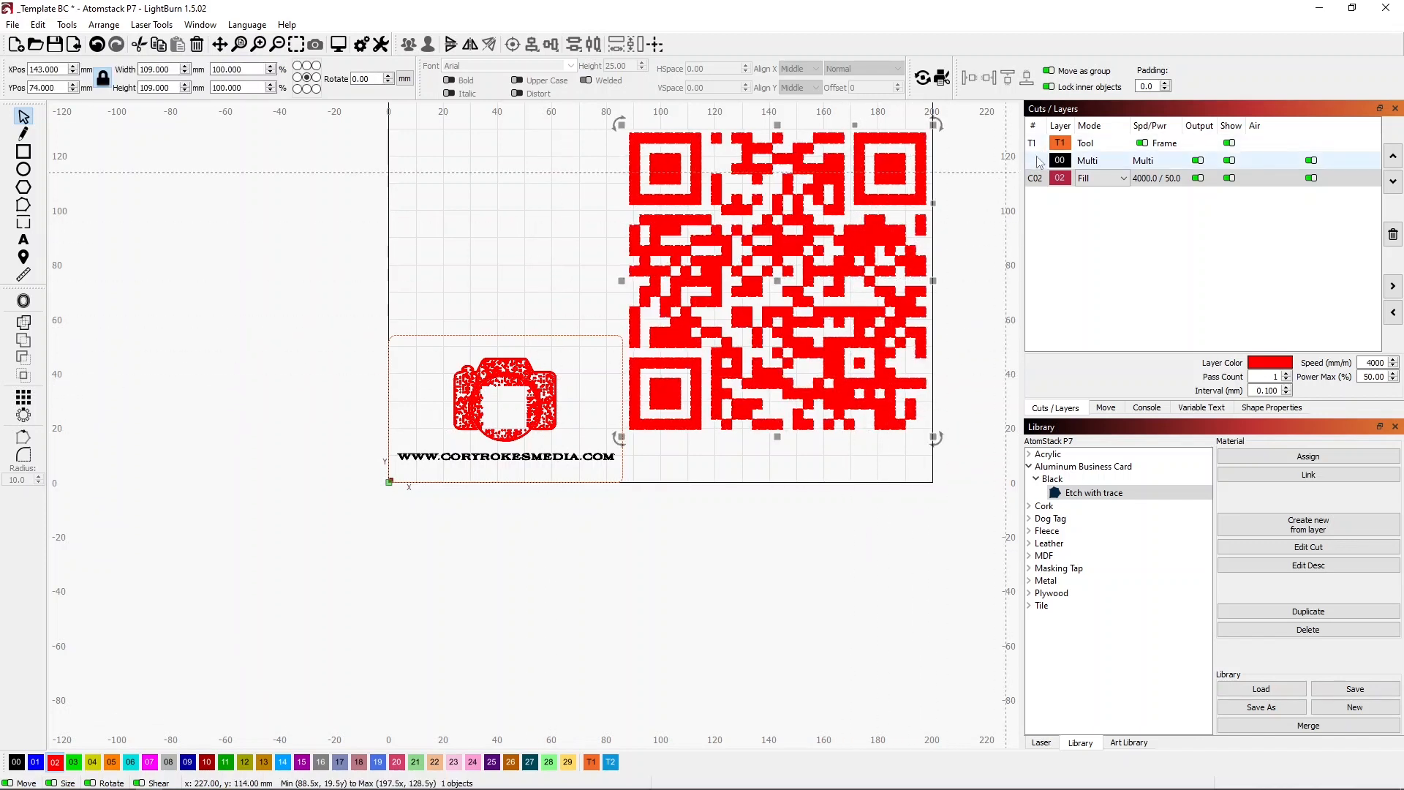
click(16, 762)
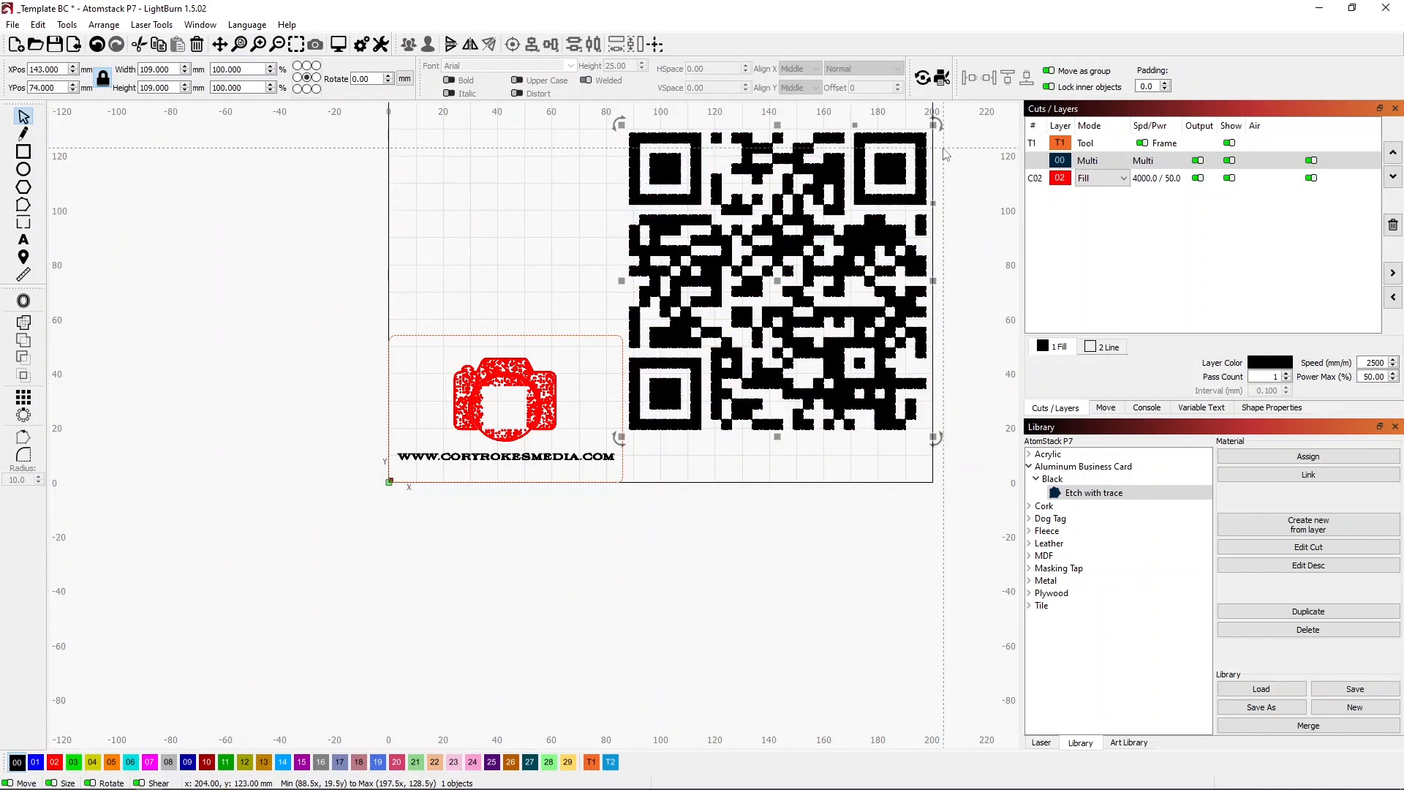
Shrink the QR code to about 9.5 mm square and place it inside the empty square of the camera lens.
drag(934, 128, 503, 409)
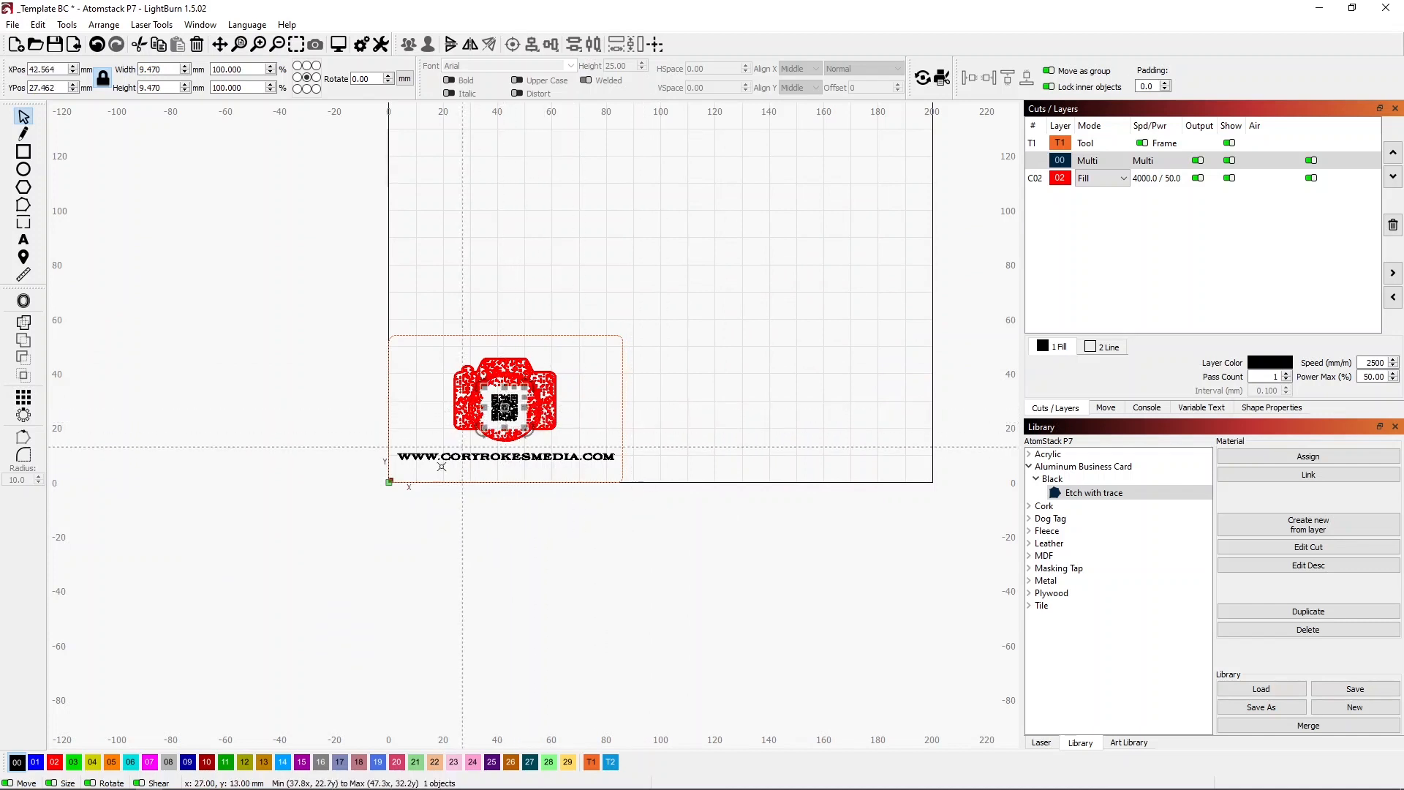
scroll(502, 411, down, 1)
scroll(502, 425, up, 6)
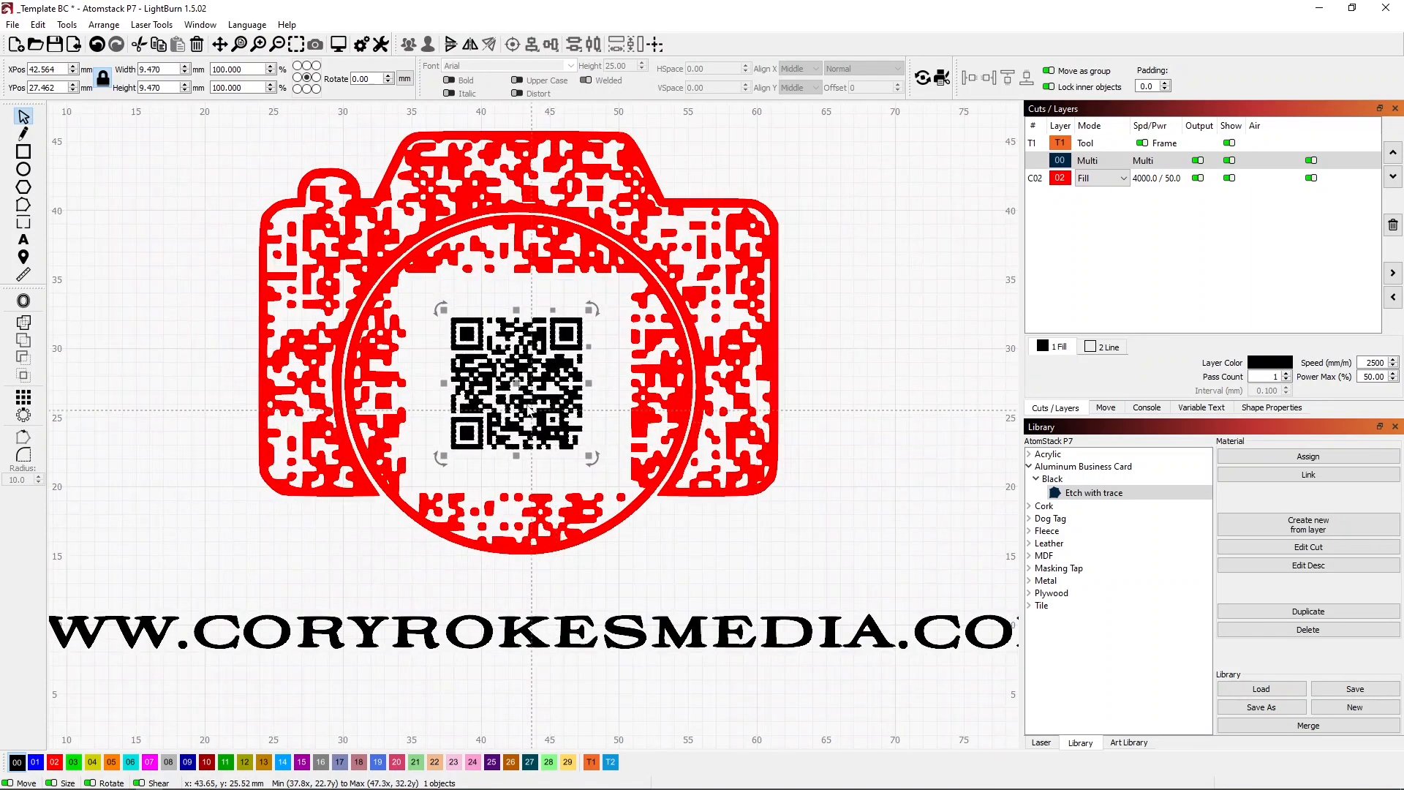
scroll(525, 400, up, 1)
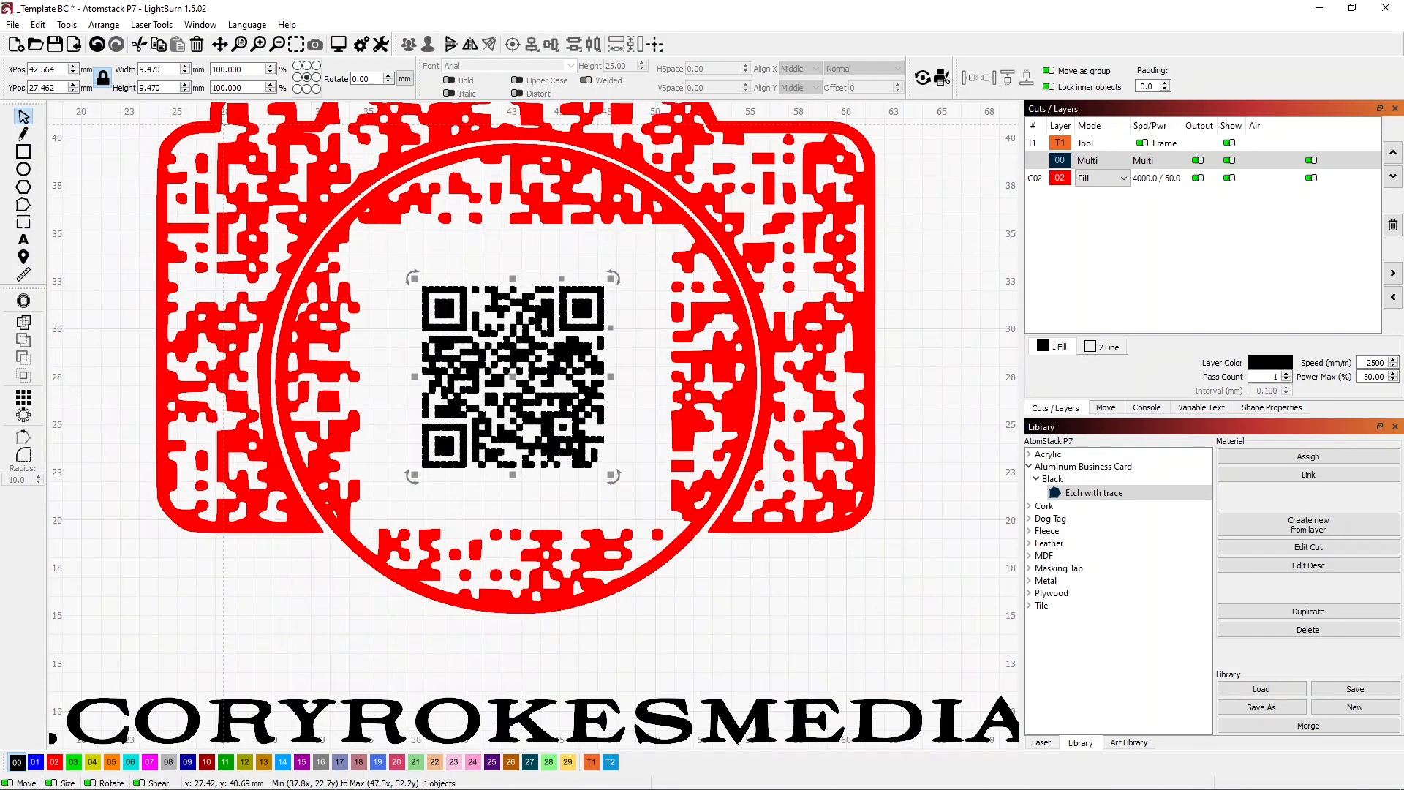
Enlarge the QR code proportionally to about 15.6 mm square so it fills the gap in the lens, and deselect it.
click(270, 67)
click(270, 67)
click(270, 67)
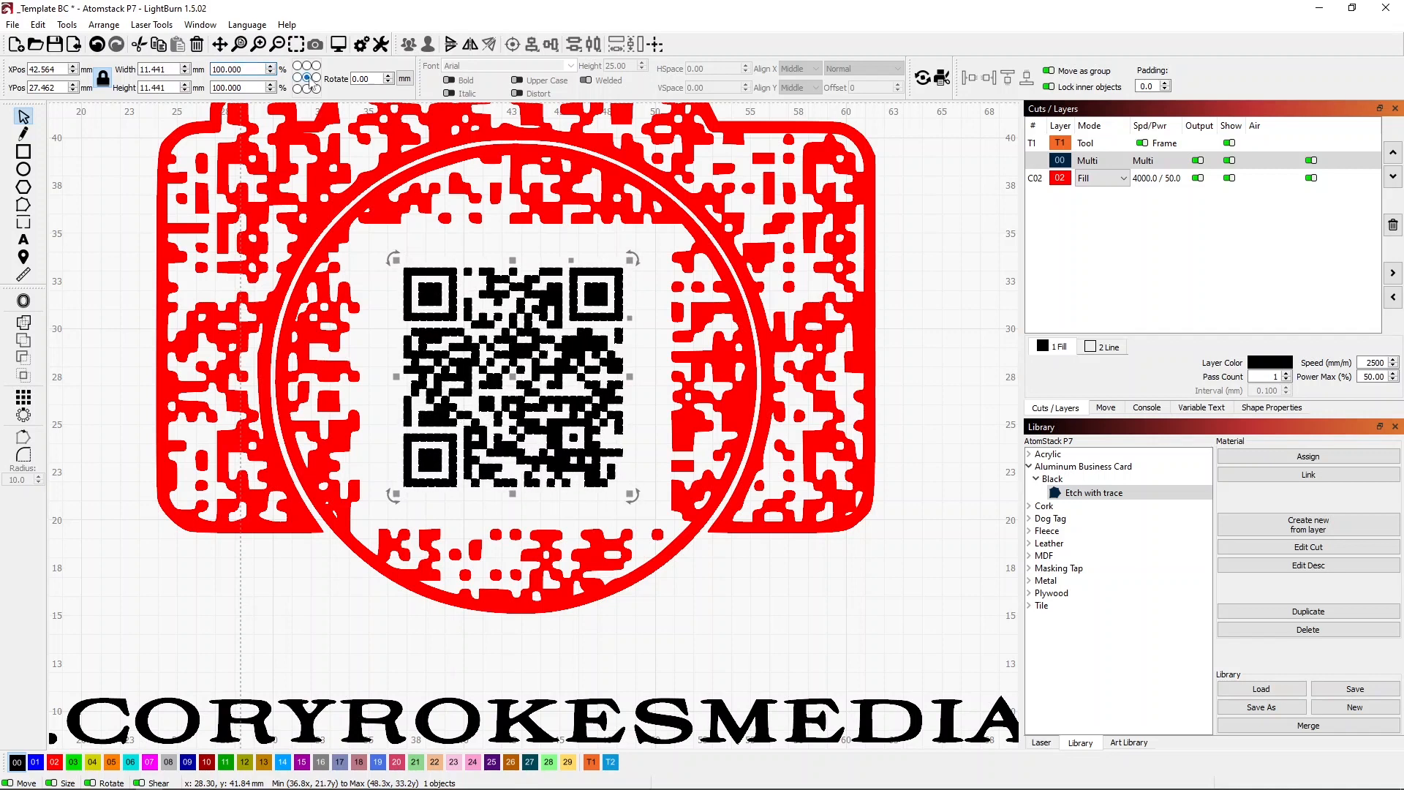
click(271, 67)
click(271, 67)
click(270, 66)
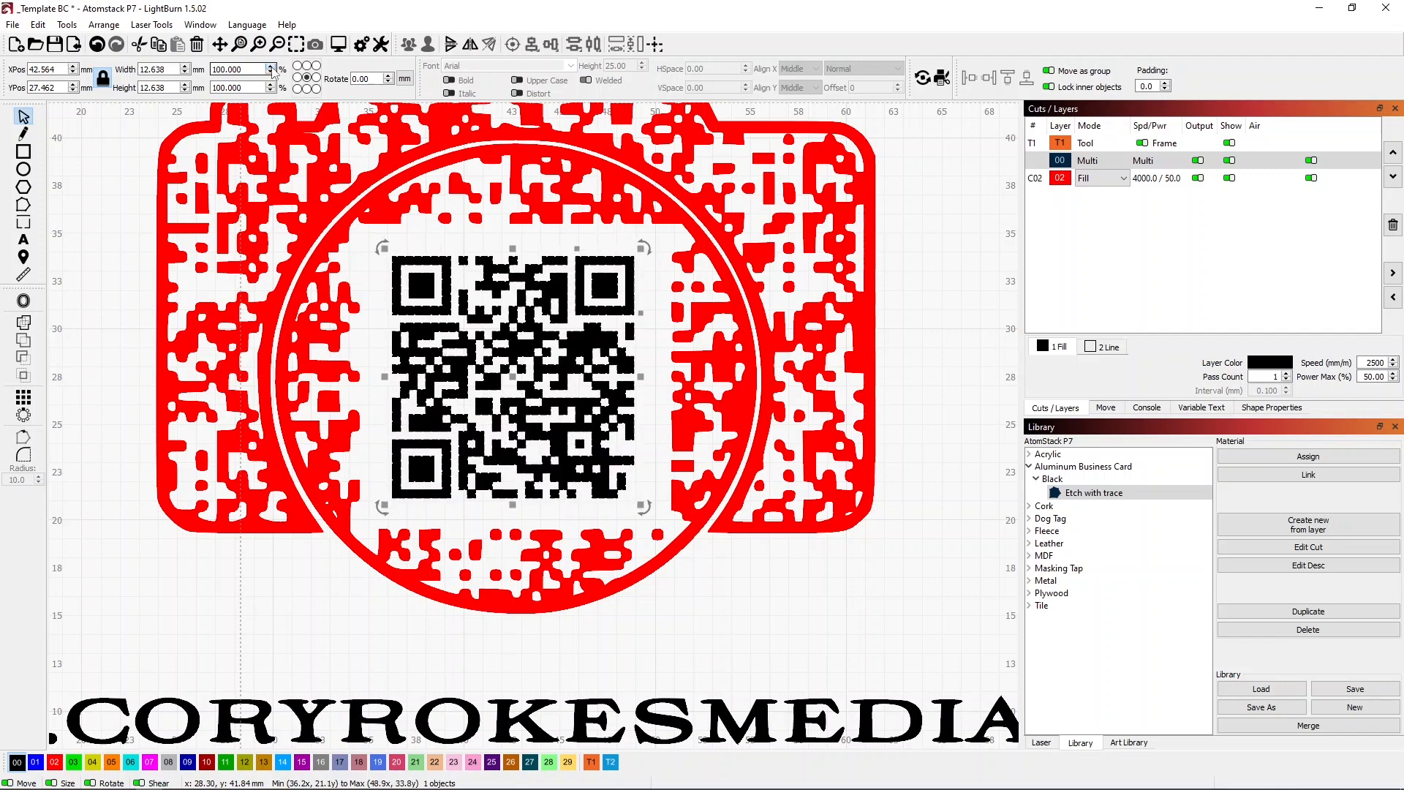
click(270, 67)
click(271, 66)
click(271, 66)
click(271, 67)
click(270, 66)
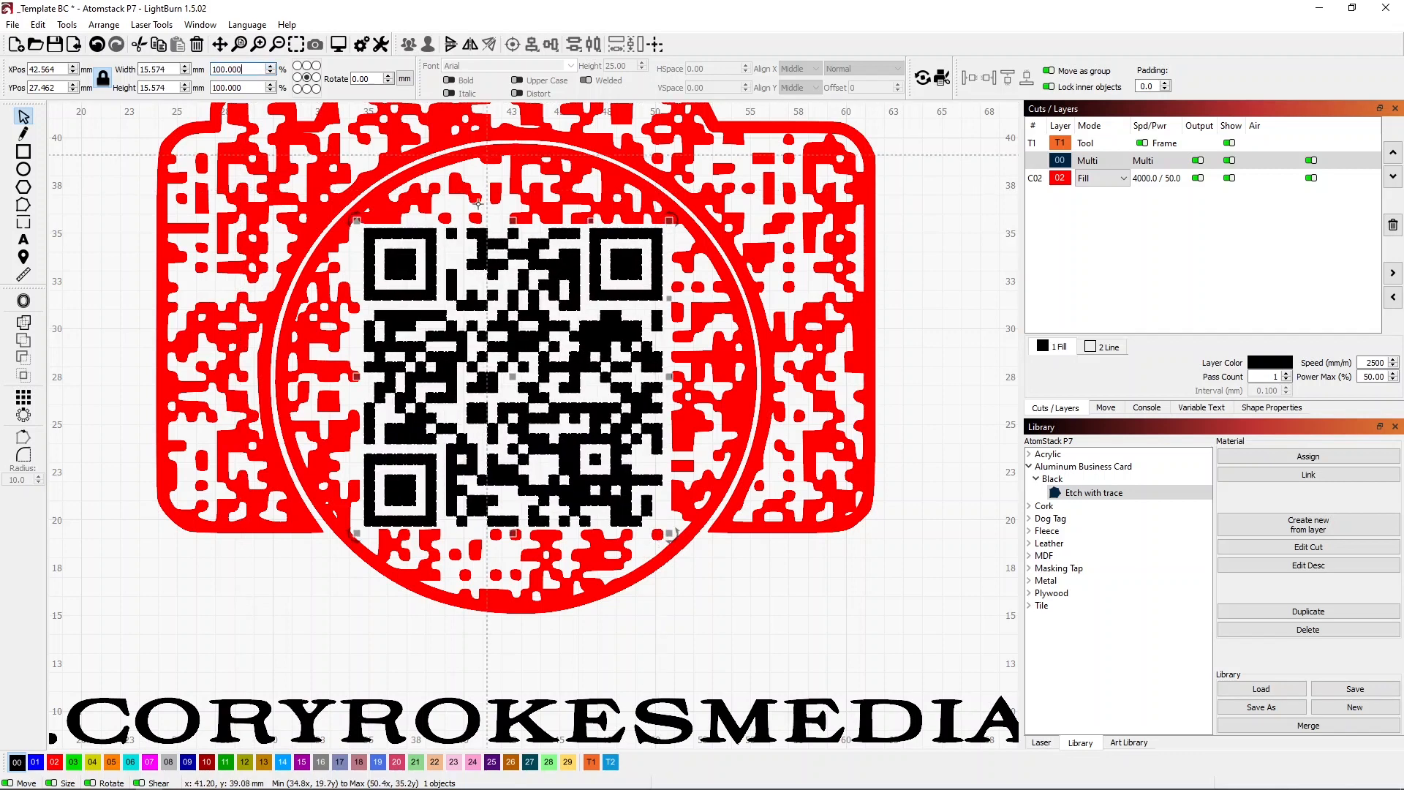
click(950, 575)
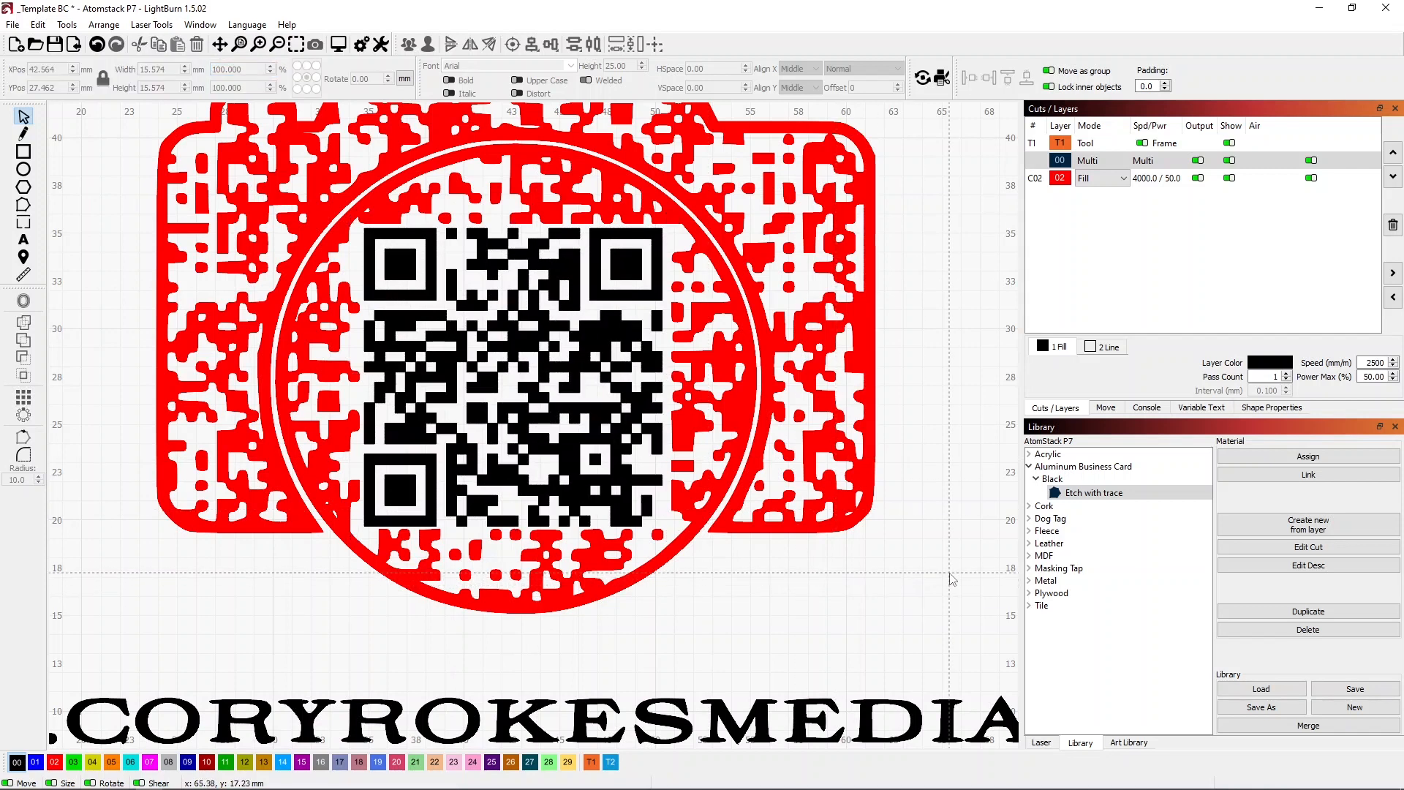
Preview the engraving in a maximized window and examine the fill lines of the camera body and the central QR code.
key(alt+p)
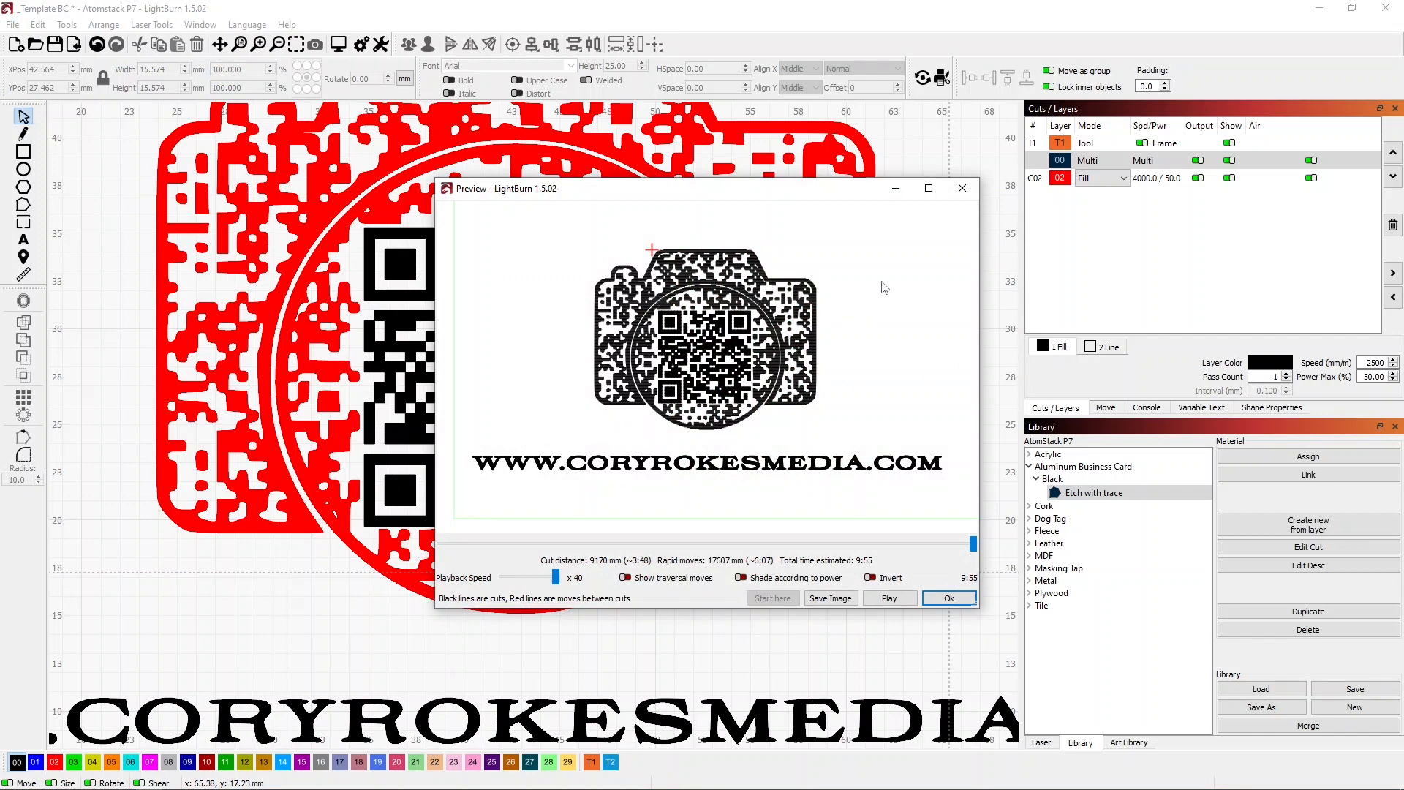
click(929, 188)
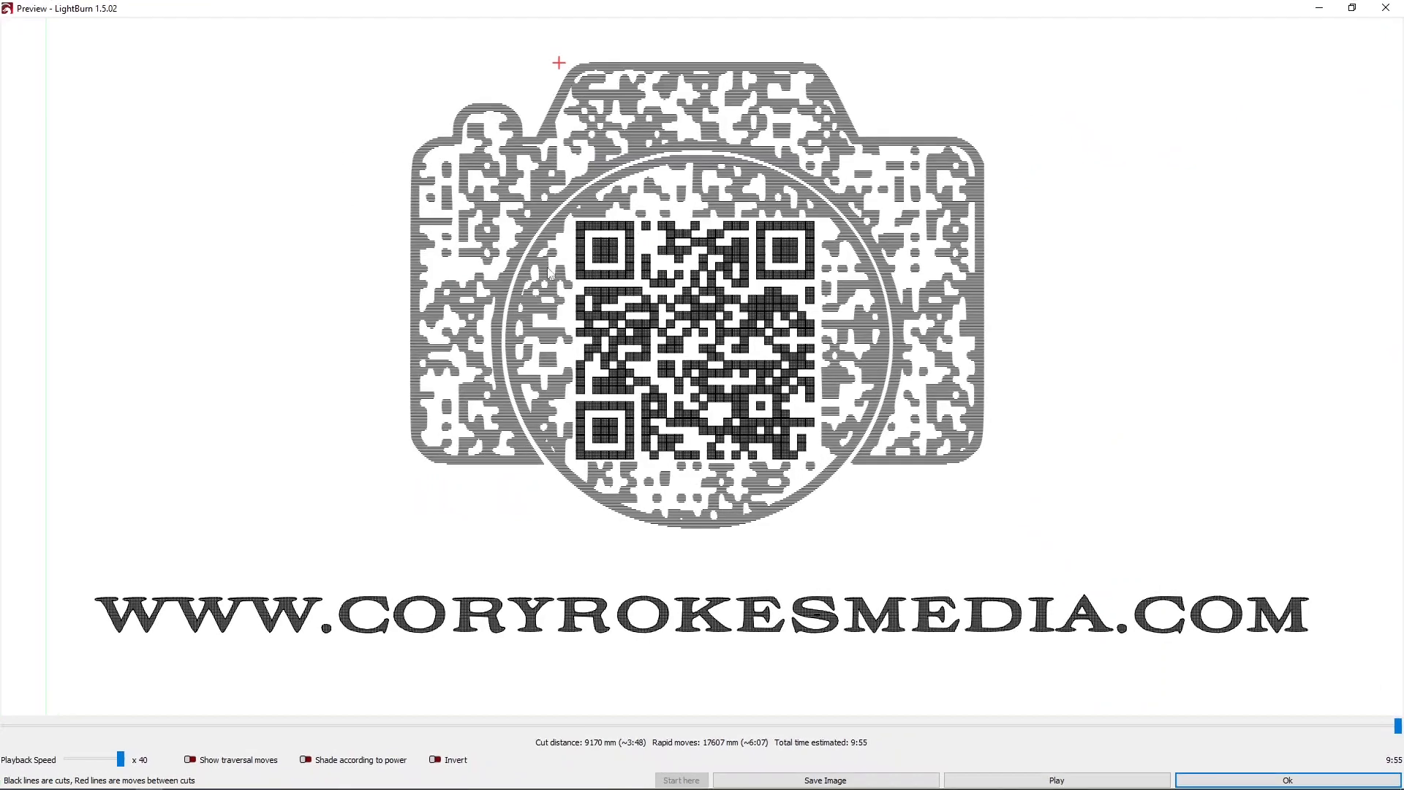
scroll(572, 241, down, 2)
scroll(578, 237, up, 6)
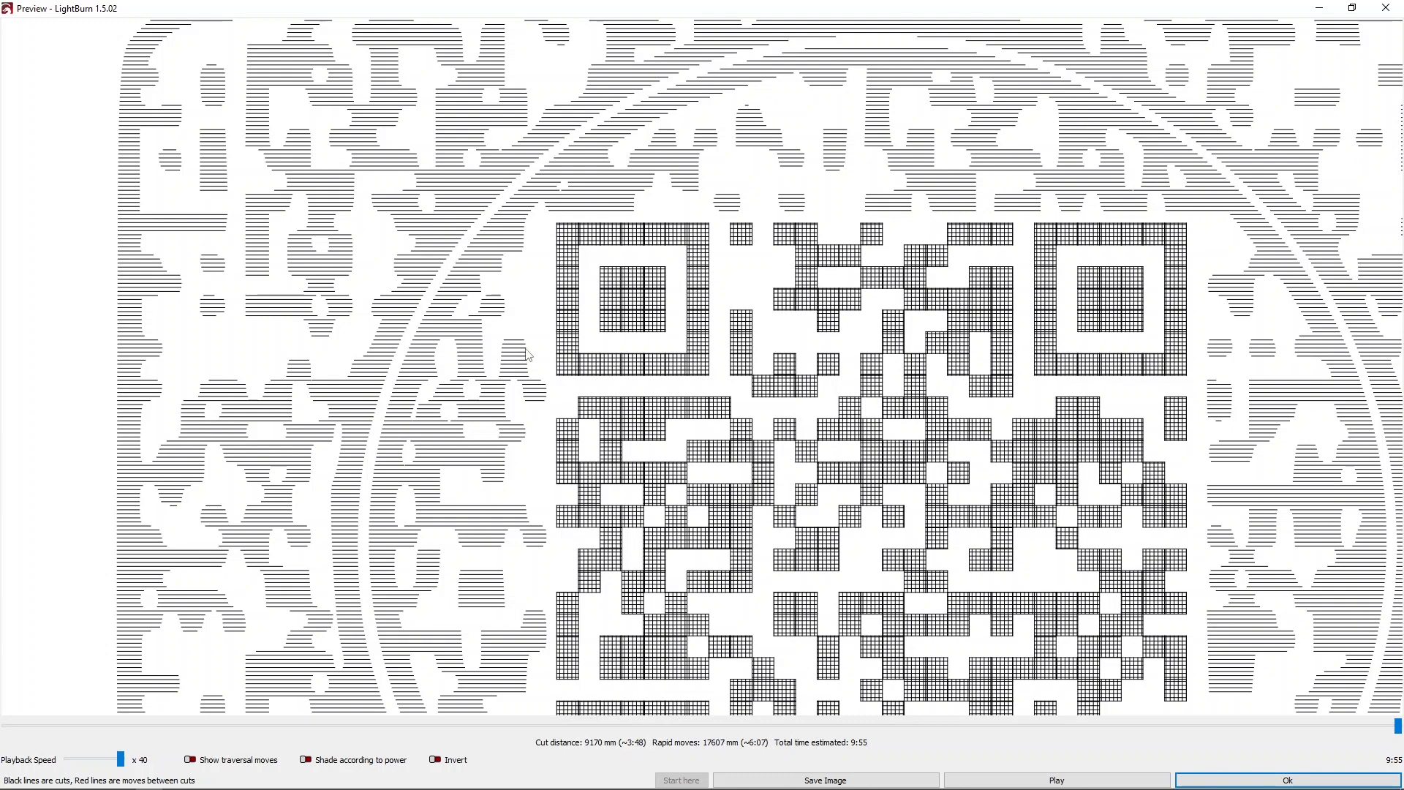
scroll(512, 337, down, 3)
scroll(563, 307, down, 3)
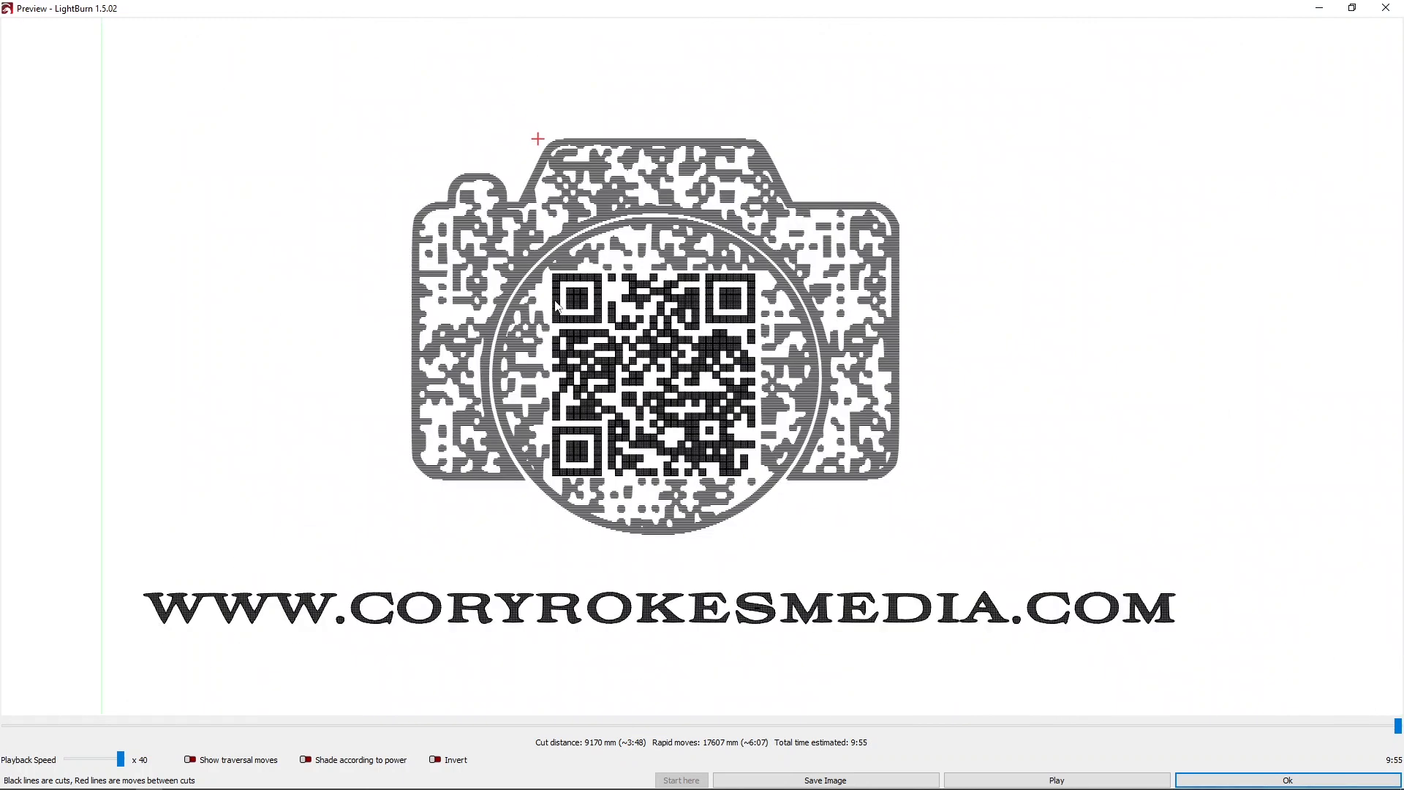
scroll(564, 307, down, 2)
scroll(564, 307, up, 1)
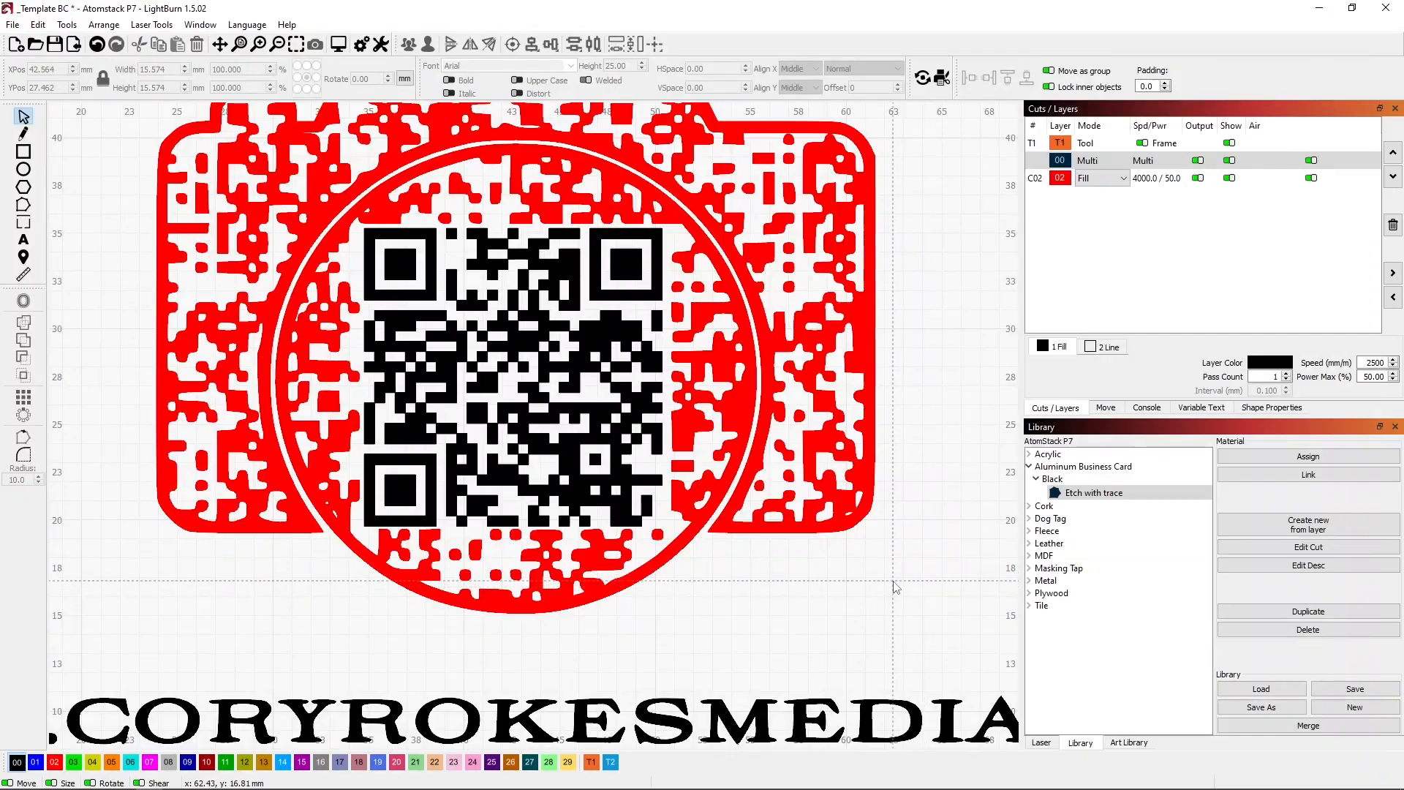
Select all the artwork except the card frame and assign it to black layer 00.
key(ctrl+a)
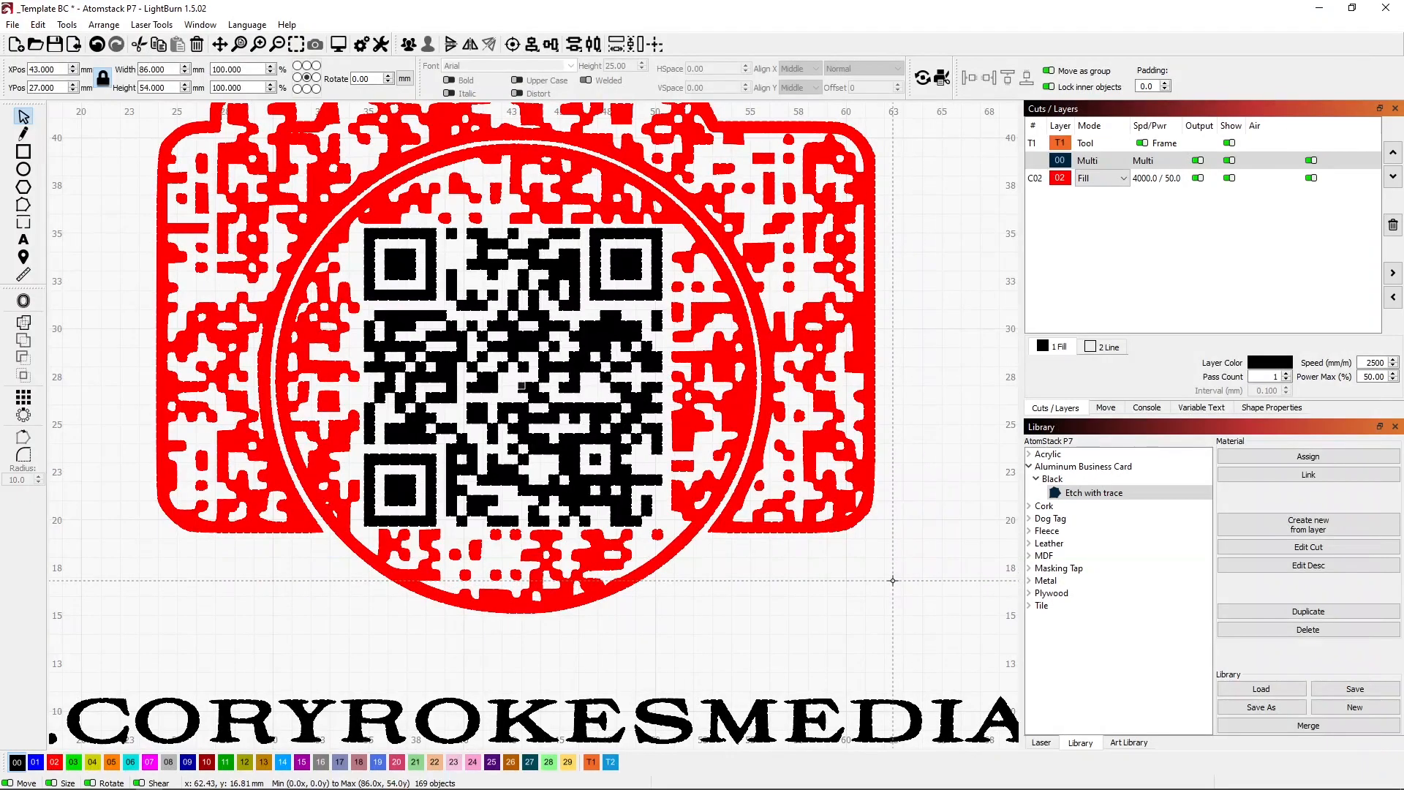
scroll(883, 589, down, 3)
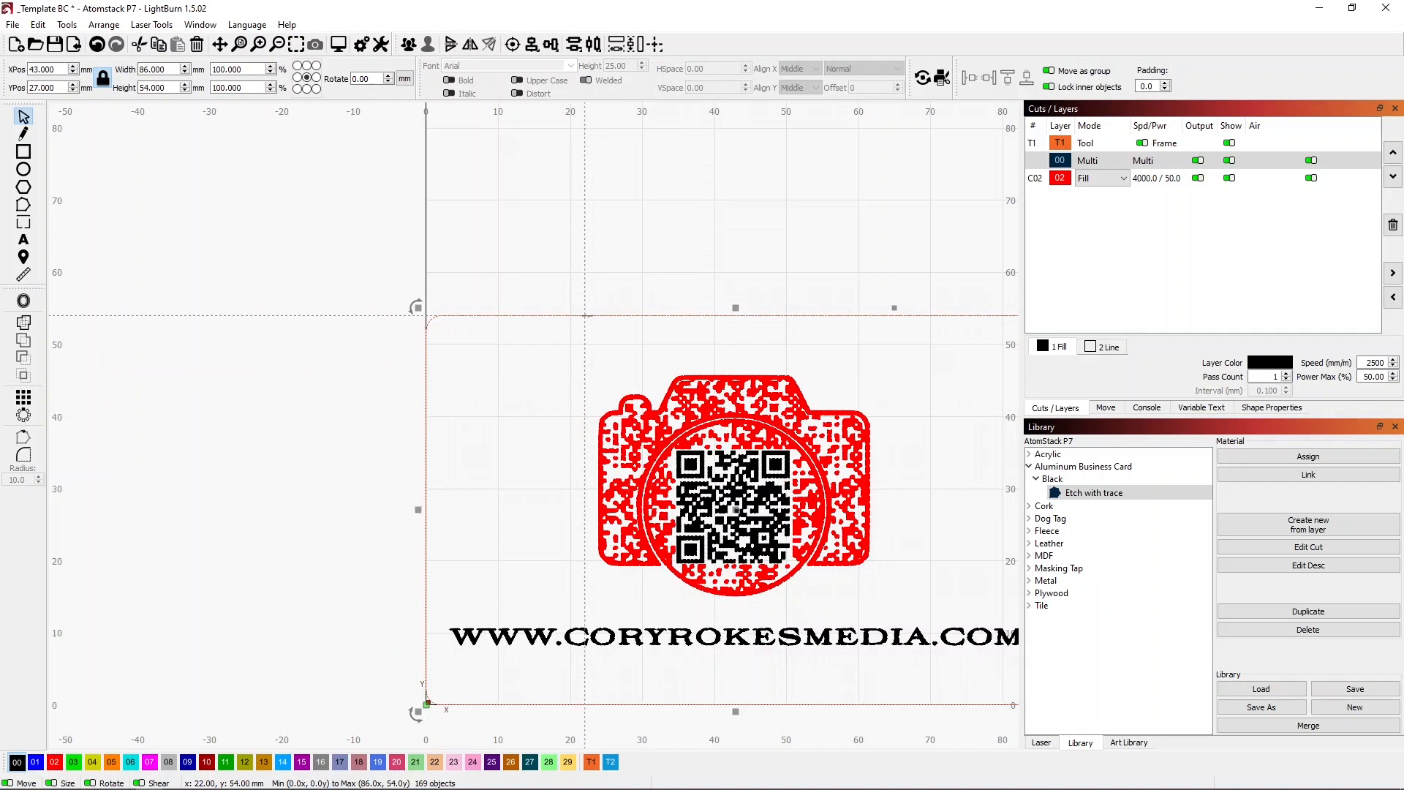
shift+click(585, 316)
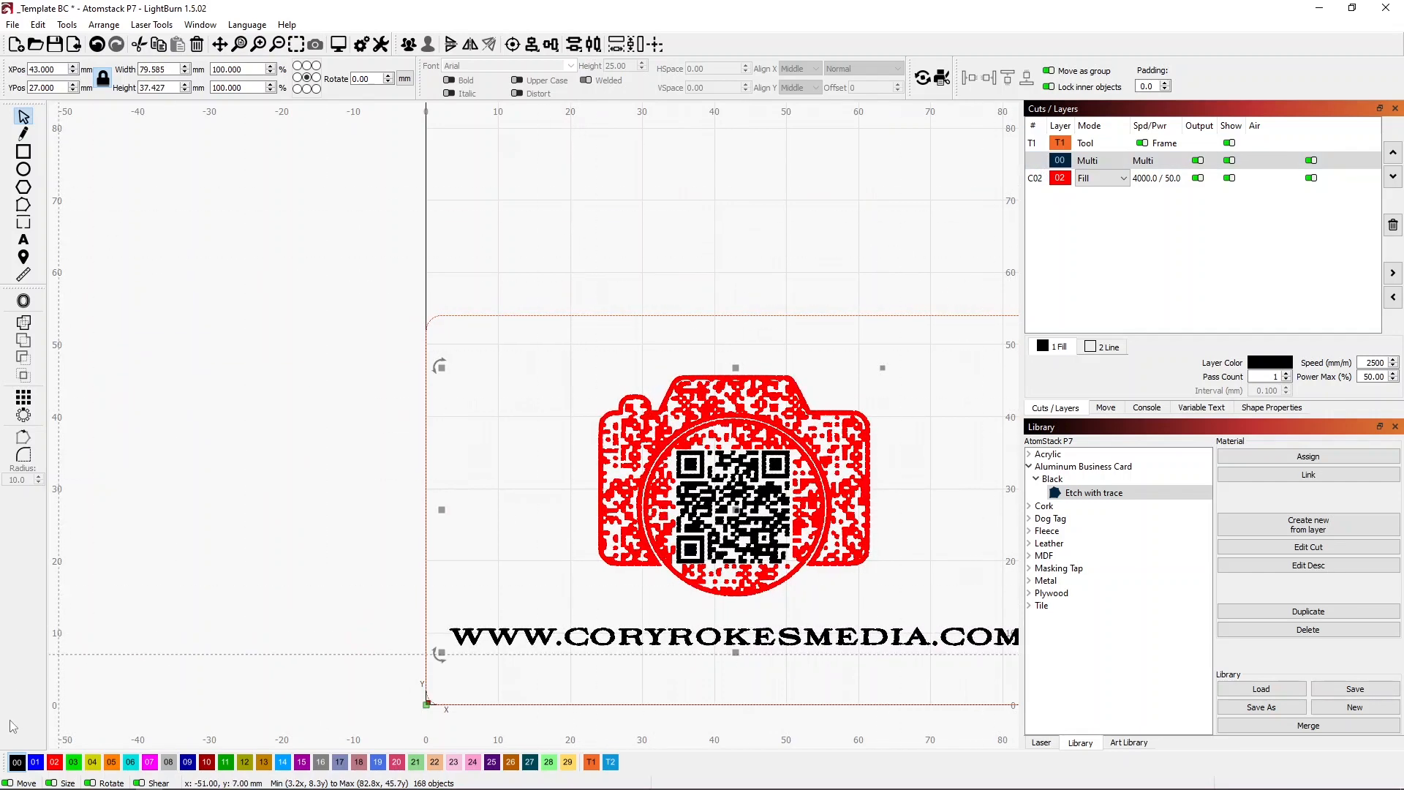
click(18, 764)
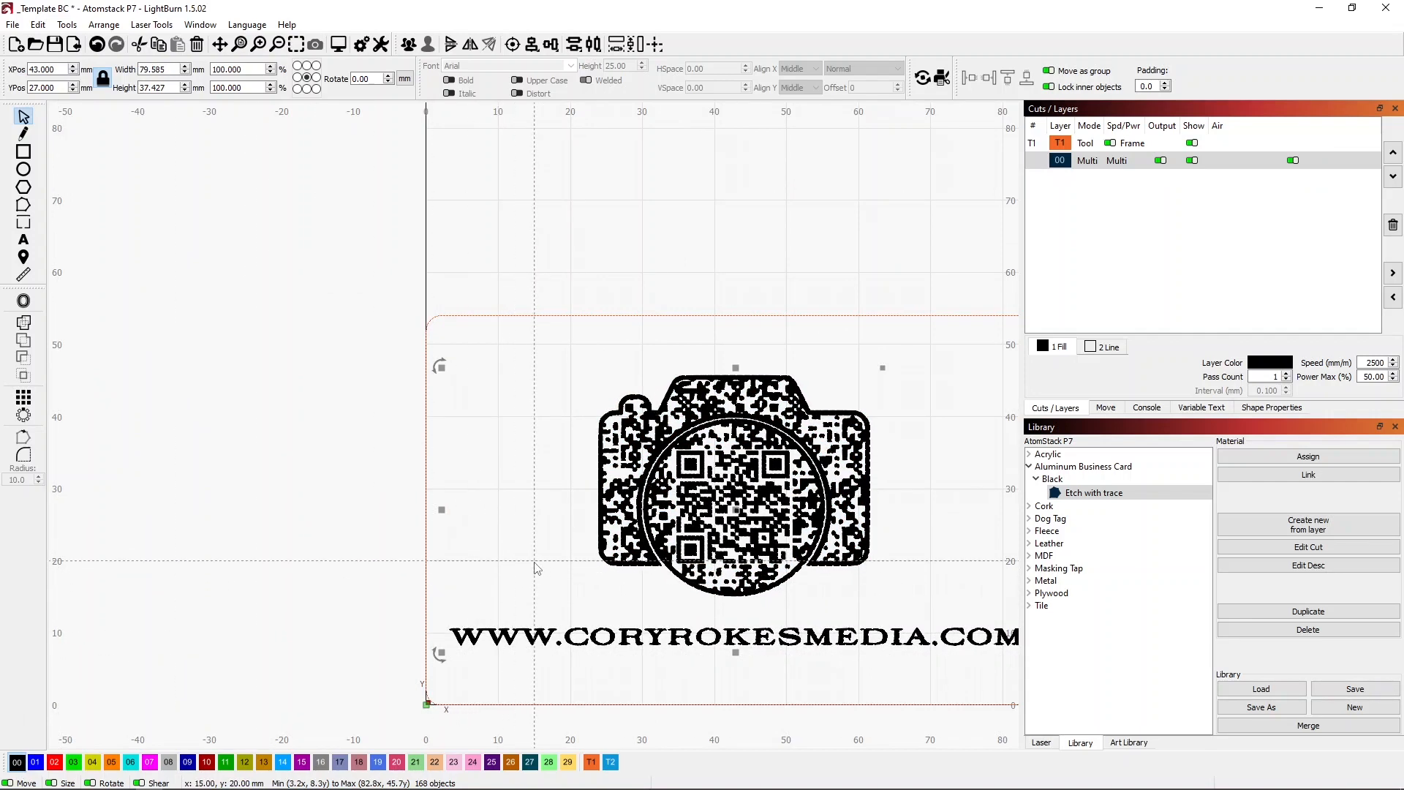
Preview the single-layer design in a maximized window and examine the fill pattern of the camera and QR code.
key(alt+p)
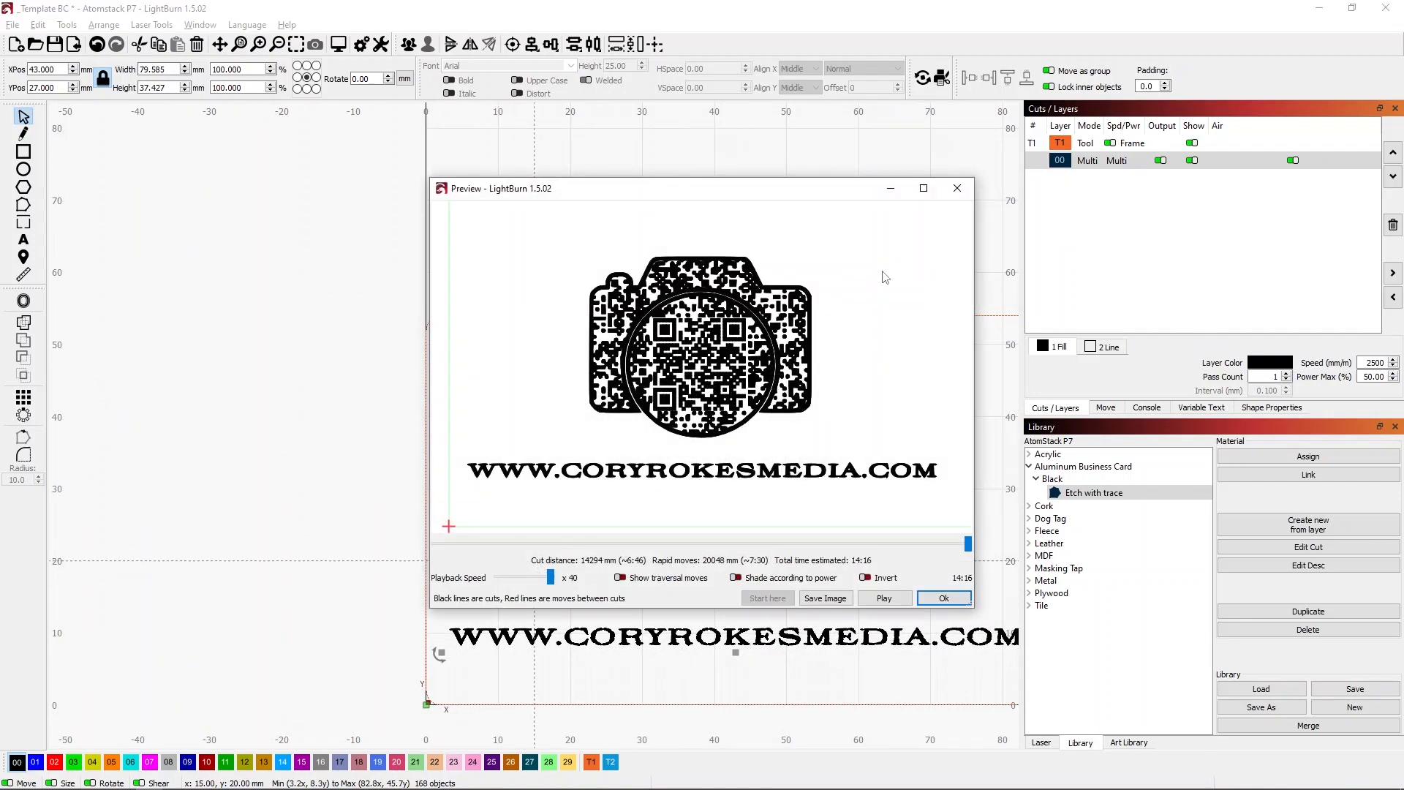
click(924, 188)
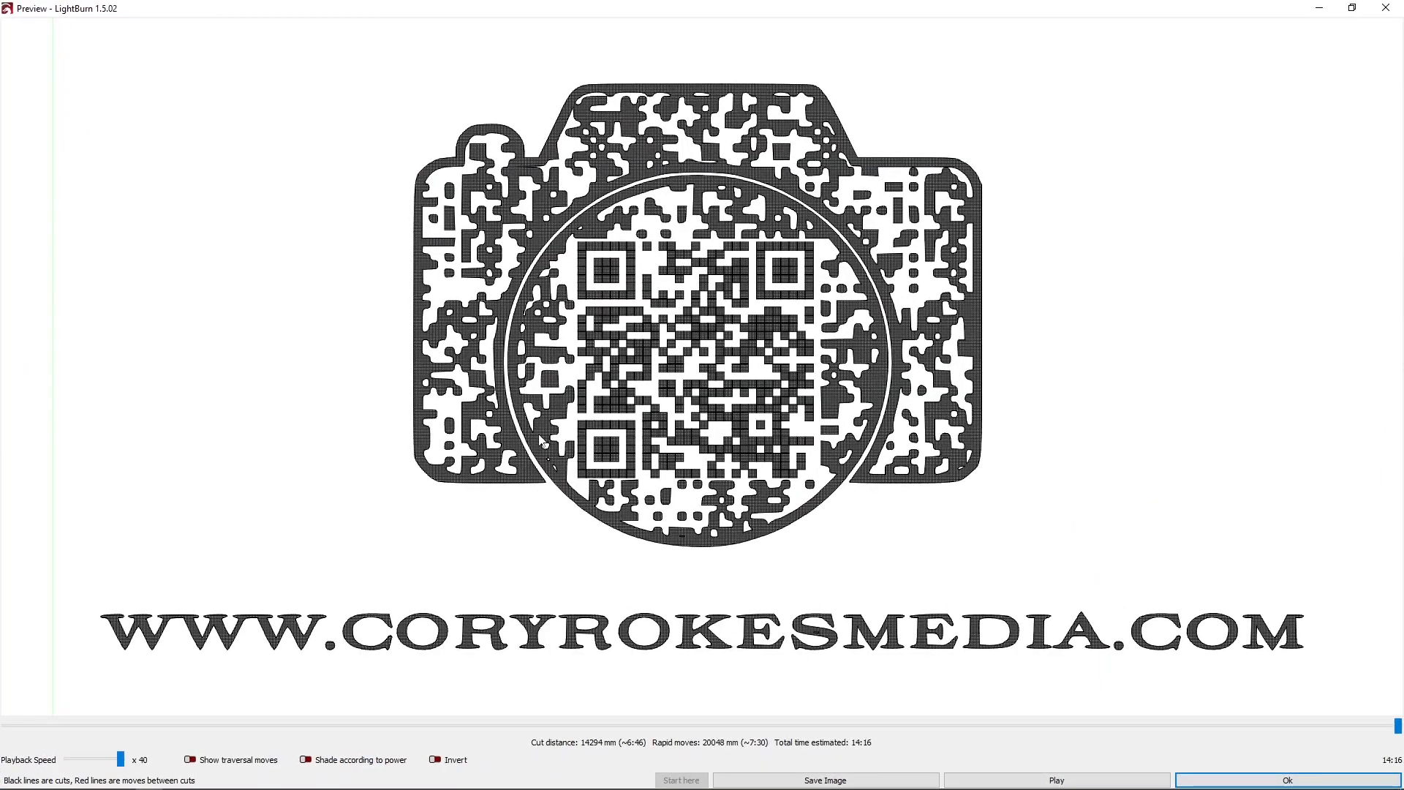
scroll(477, 344, down, 1)
scroll(446, 278, up, 5)
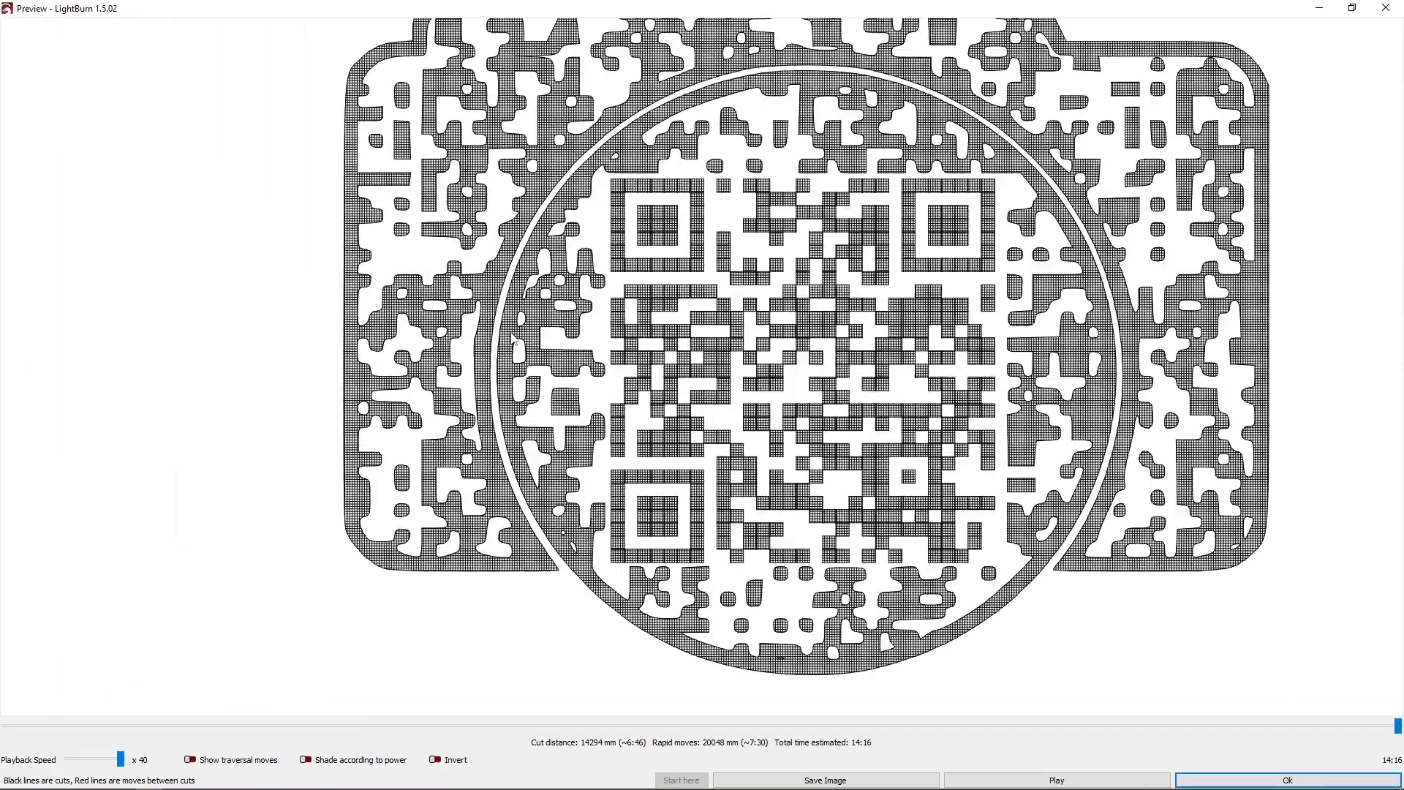
scroll(498, 322, down, 6)
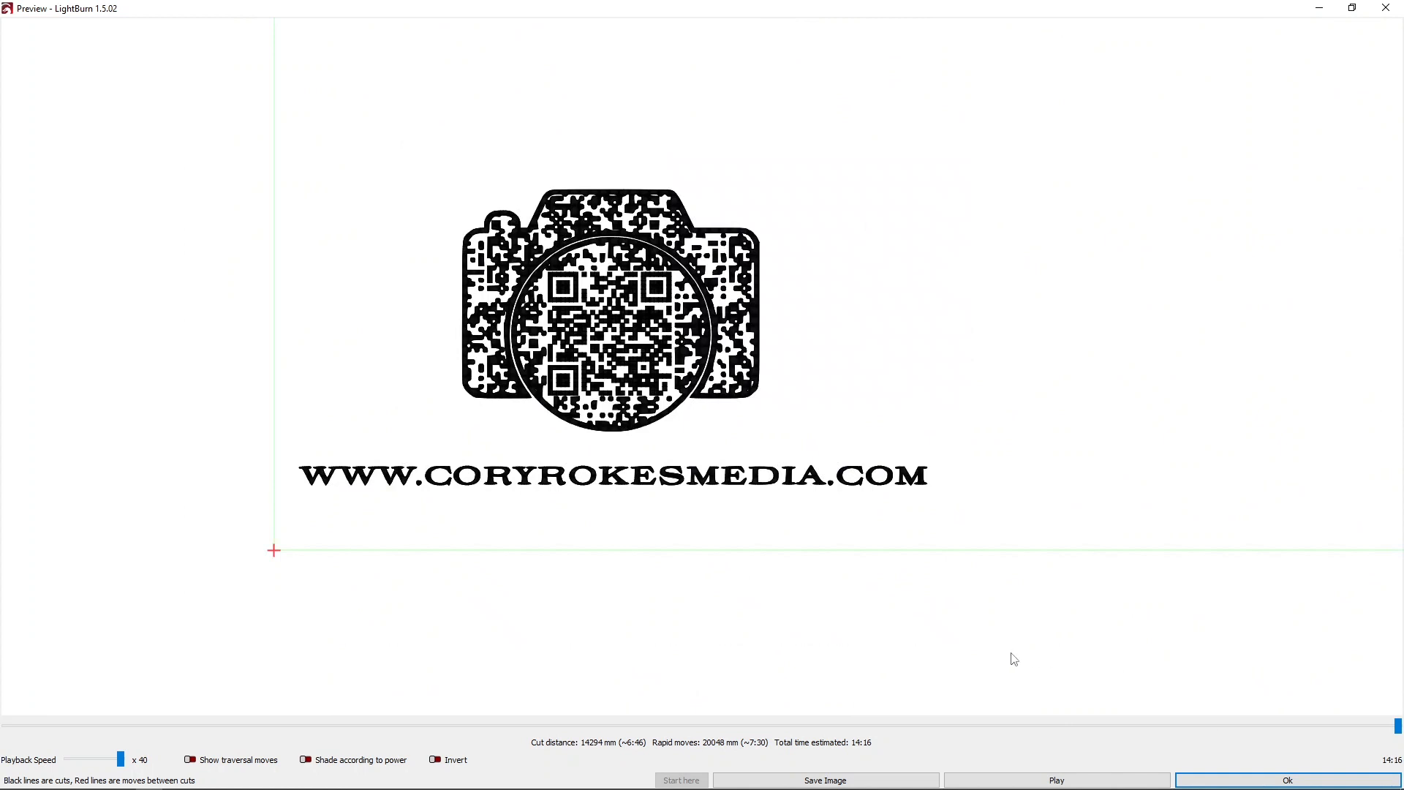
Play the engraving simulation, slow the playback to x 1, skip ahead along the timeline, and close the preview.
click(1046, 780)
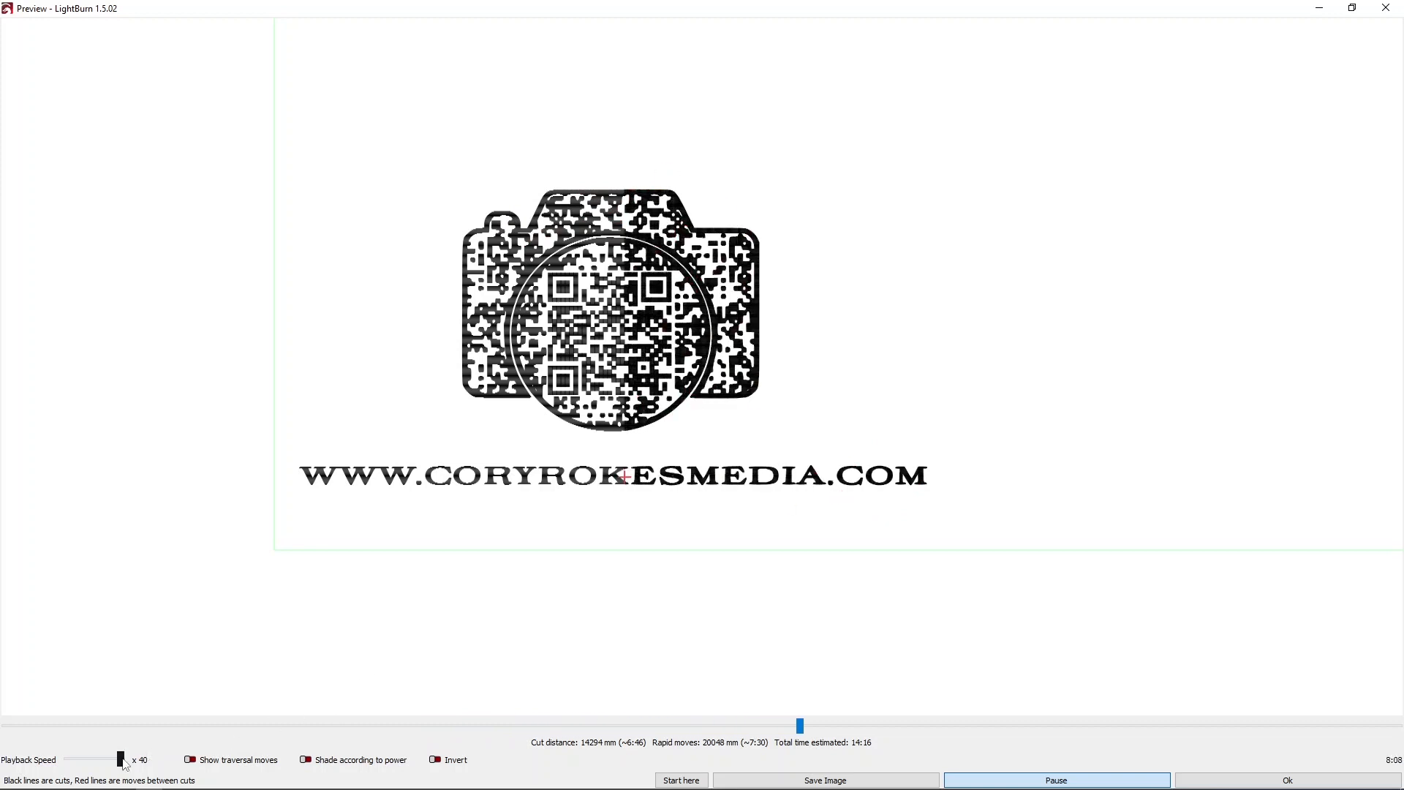
drag(121, 760, 86, 761)
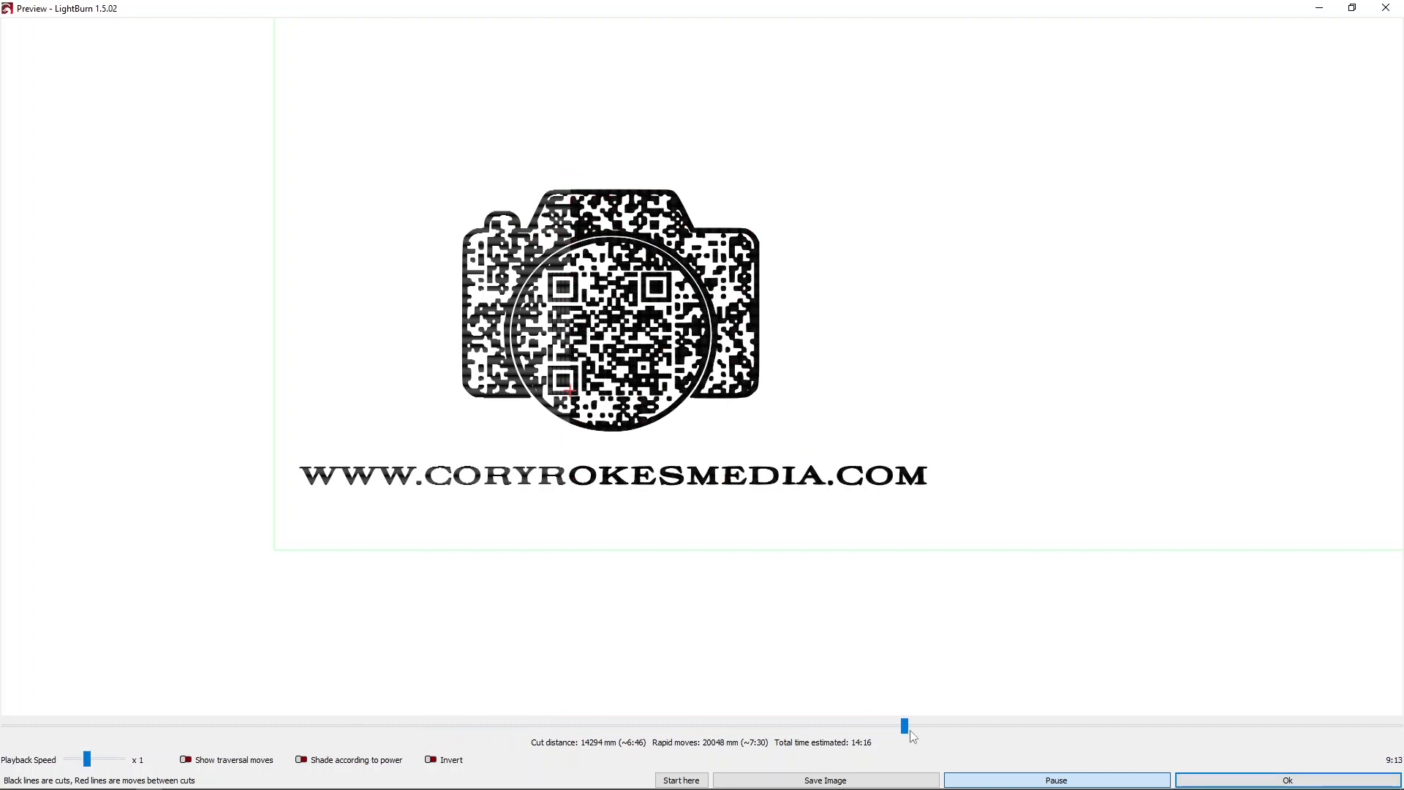
drag(906, 726, 1147, 726)
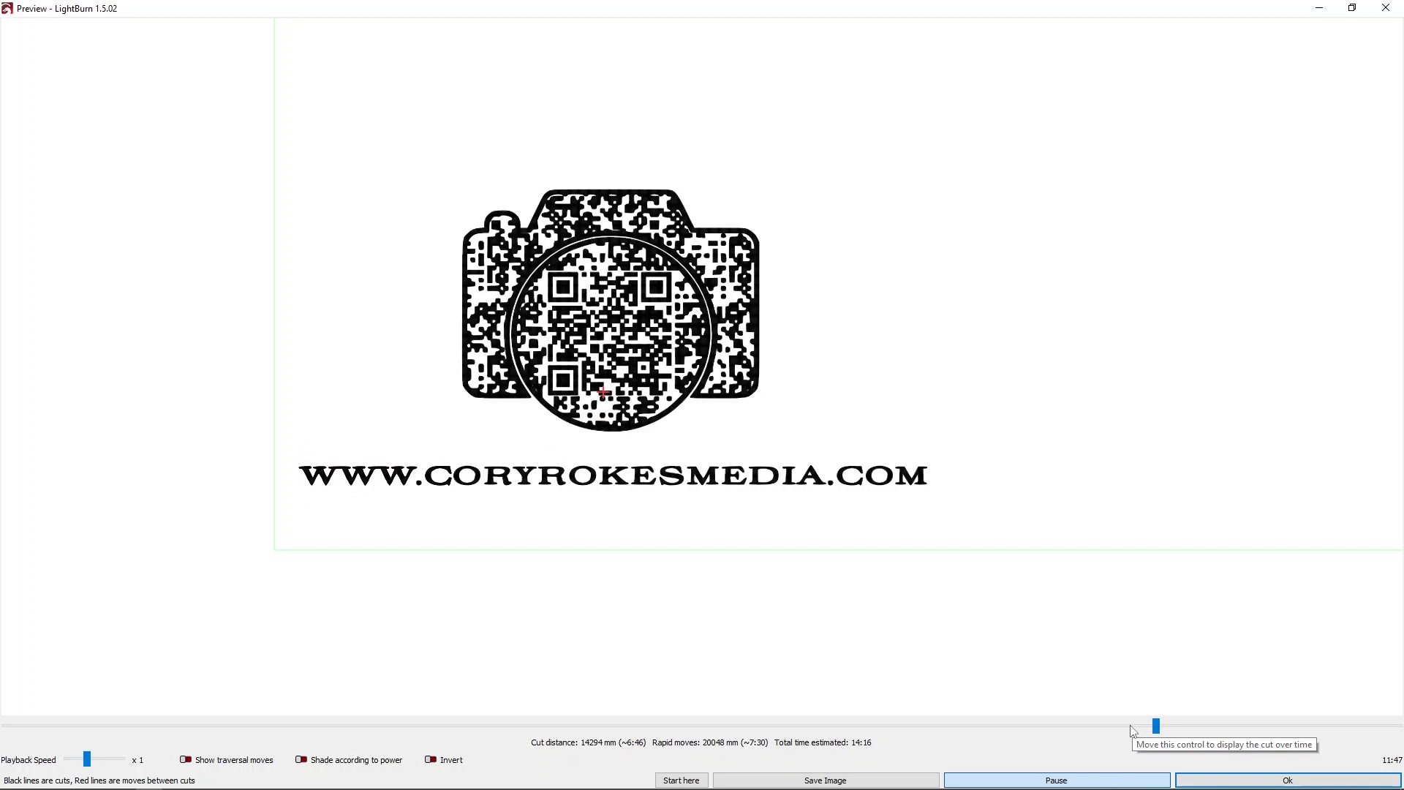
click(1234, 781)
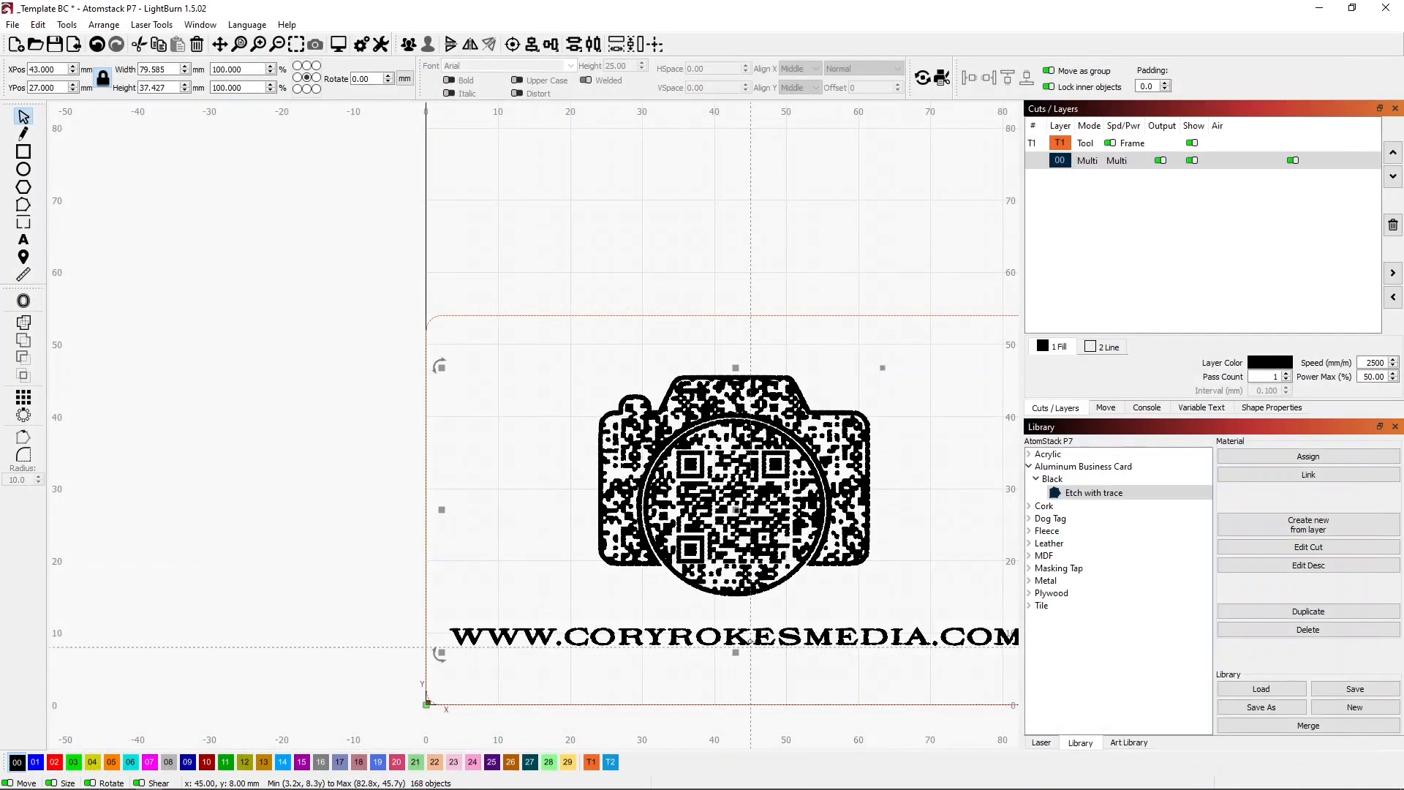